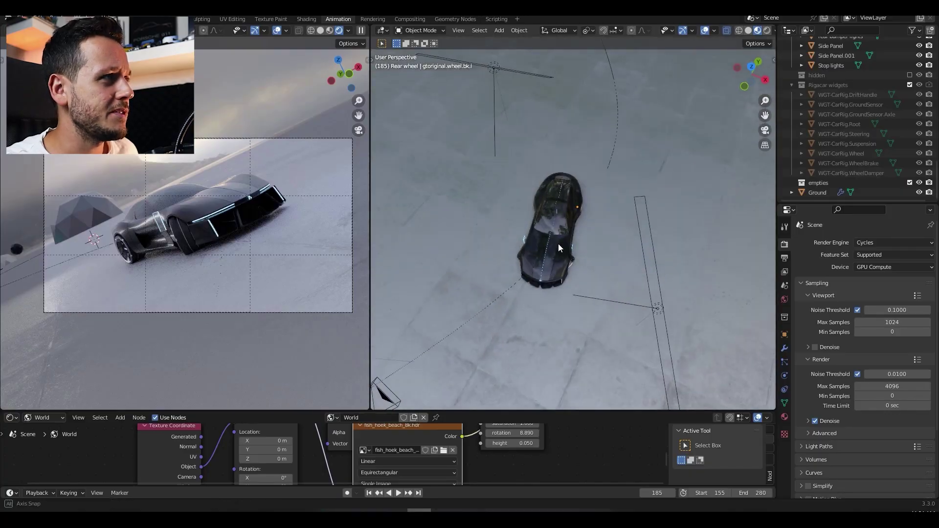
# Survey the scene's area light, icospheres and camera, then render the current camera view.
pyautogui.scroll(7, 600, 212)
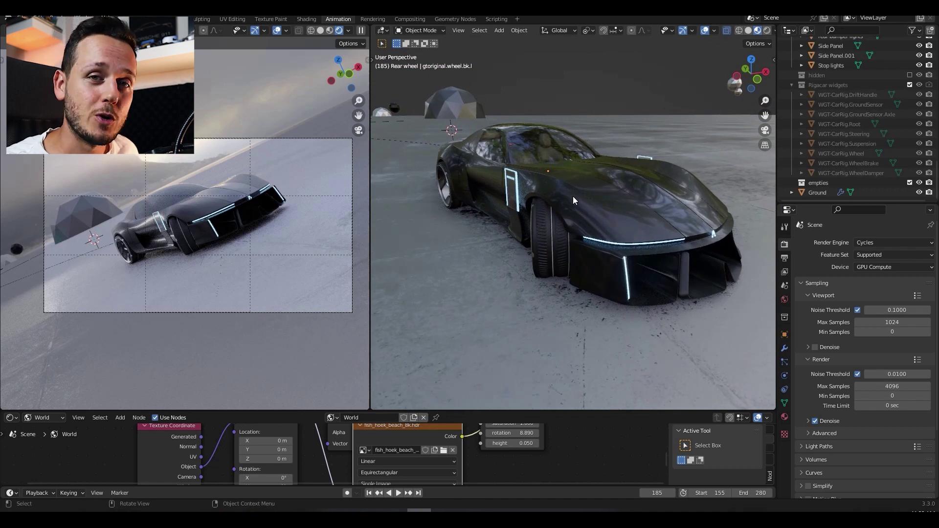
pyautogui.scroll(-5, 587, 194)
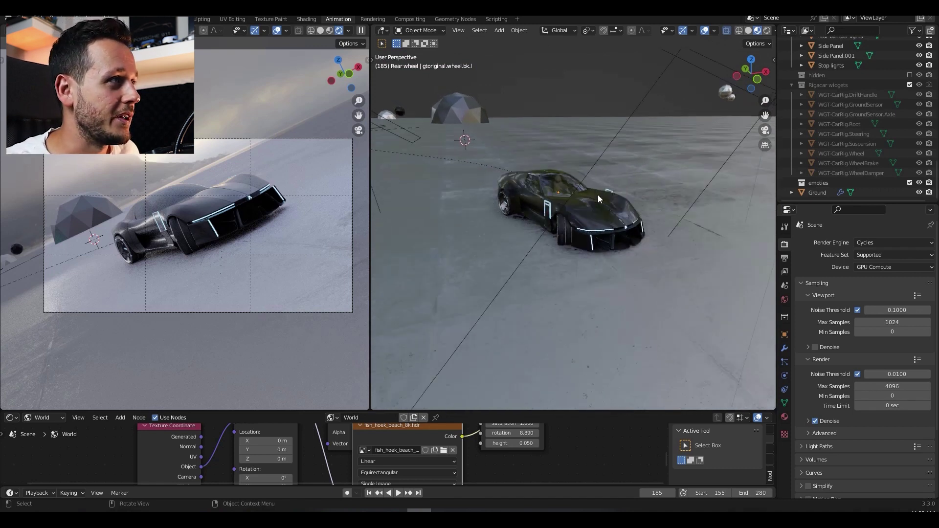
pyautogui.moveTo(598, 195)
pyautogui.mouseDown(button='middle')
pyautogui.moveTo(548, 216)
pyautogui.moveTo(494, 177)
pyautogui.moveTo(550, 226)
pyautogui.moveTo(491, 194)
pyautogui.moveTo(550, 209)
pyautogui.moveTo(586, 202)
pyautogui.mouseUp(button='middle')
pyautogui.scroll(-3, 520, 199)
pyautogui.moveTo(521, 199)
pyautogui.mouseDown(button='middle')
pyautogui.moveTo(574, 212)
pyautogui.moveTo(583, 198)
pyautogui.moveTo(529, 201)
pyautogui.mouseUp(button='middle')
pyautogui.scroll(-3, 583, 198)
pyautogui.click(615, 186)
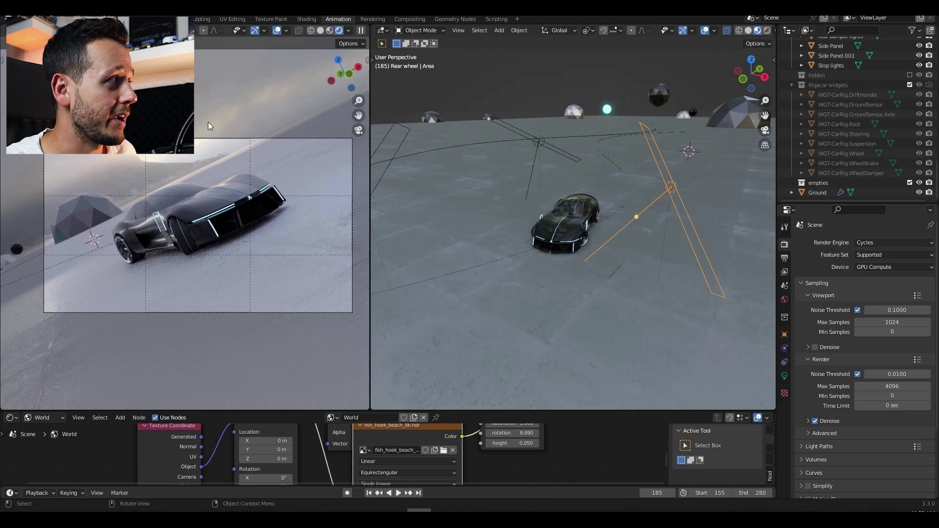
pyautogui.moveTo(618, 159); pyautogui.dragTo(655, 164, button='middle')
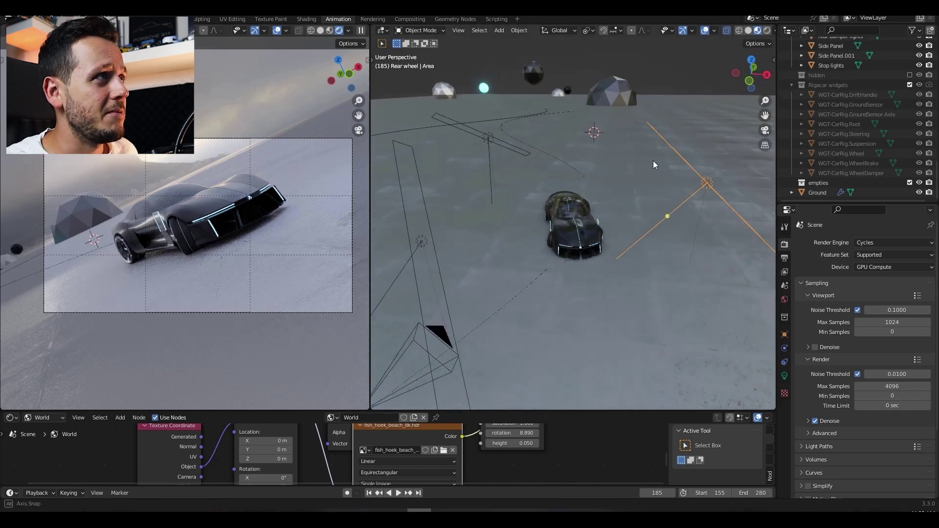
pyautogui.click(627, 97)
pyautogui.click(538, 76)
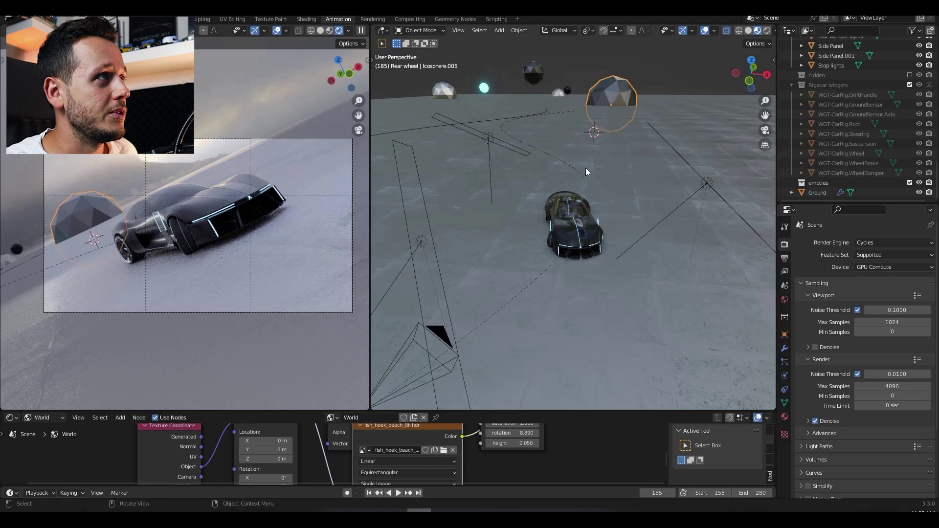
pyautogui.moveTo(587, 169); pyautogui.dragTo(615, 161, button='middle')
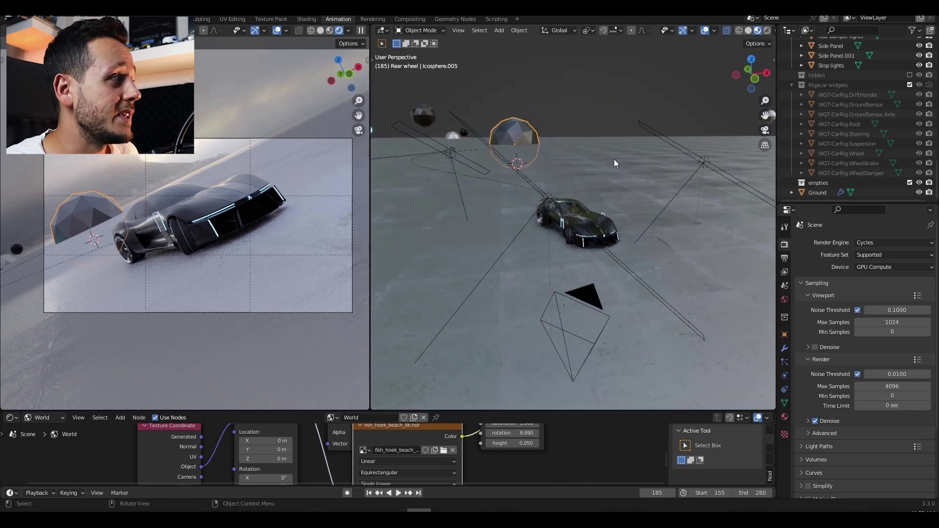
pyautogui.click(585, 192)
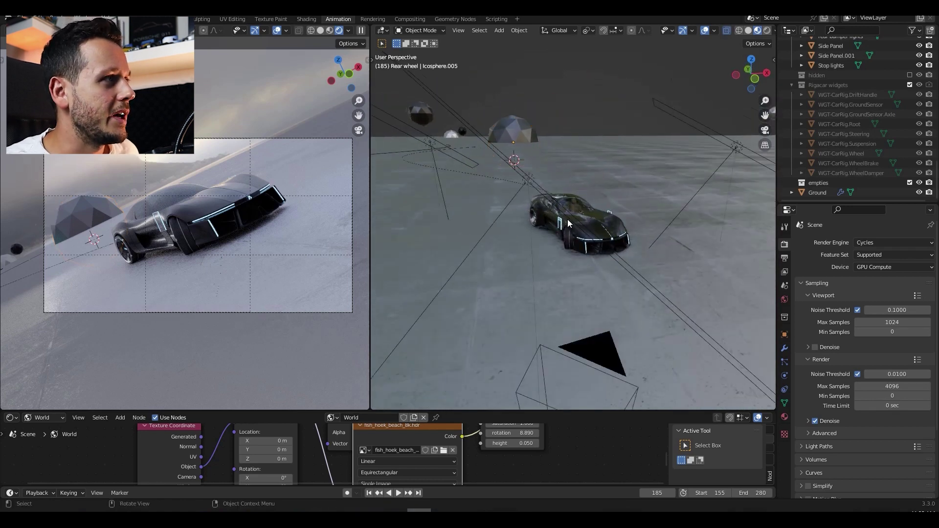
pyautogui.moveTo(585, 192); pyautogui.dragTo(597, 198, button='middle')
pyautogui.click(248, 188)
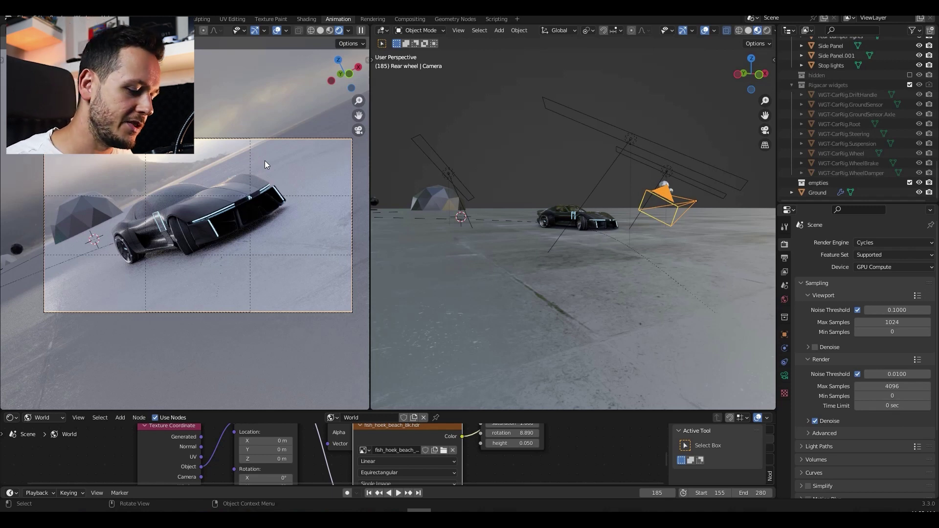
pyautogui.press('F12')
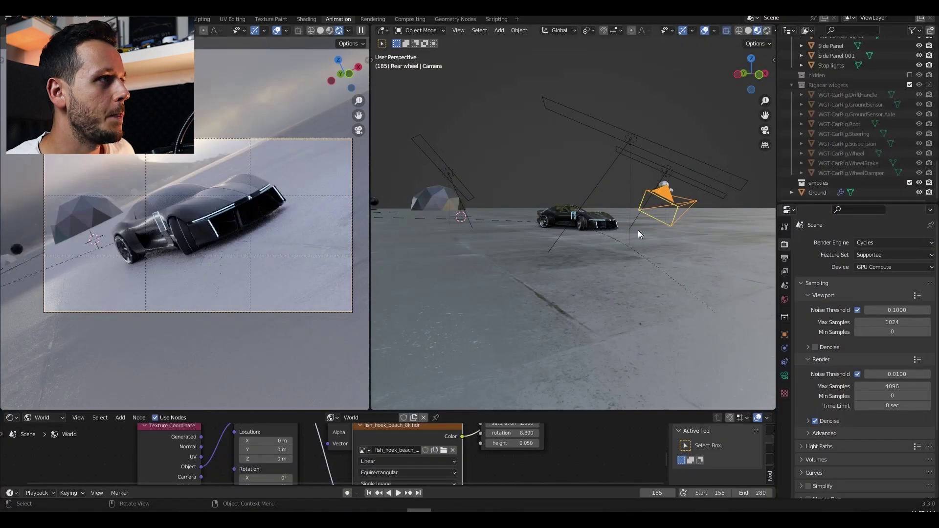
# Add a Plain Axes empty to the scene.
pyautogui.scroll(8, 574, 239)
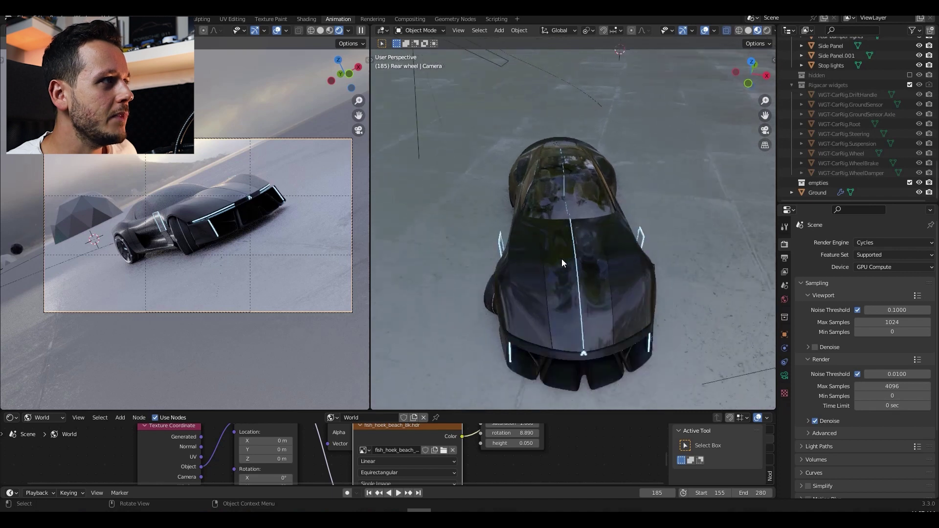
pyautogui.scroll(-6, 589, 286)
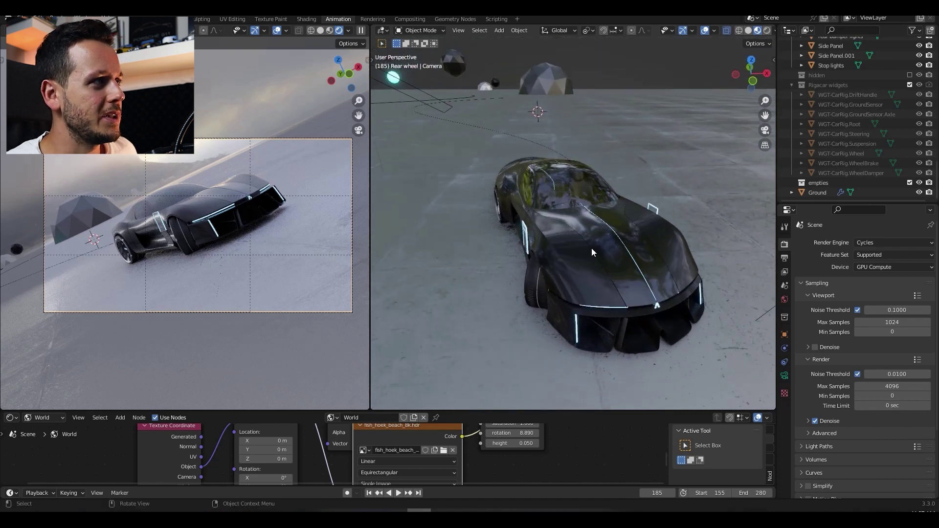
pyautogui.hotkey('shift', 'a')
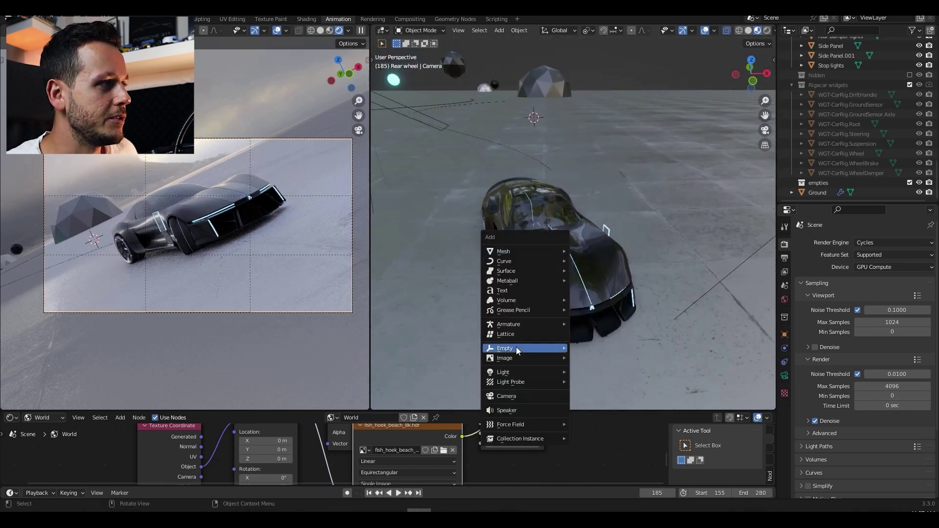
pyautogui.moveTo(515, 348)
pyautogui.click(598, 348)
pyautogui.scroll(-1, 600, 313)
# Move the empty along Y, then along X, onto the front of the car.
pyautogui.press('g')
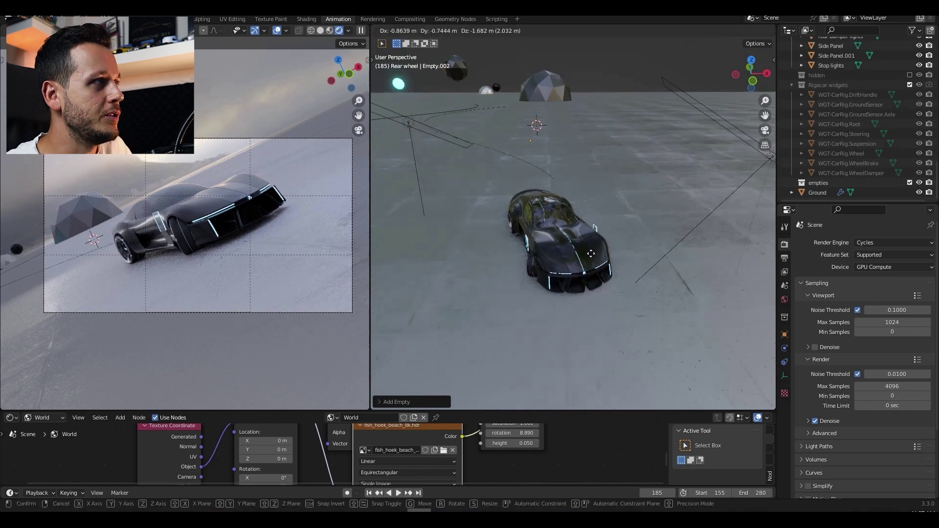
pyautogui.press('y')
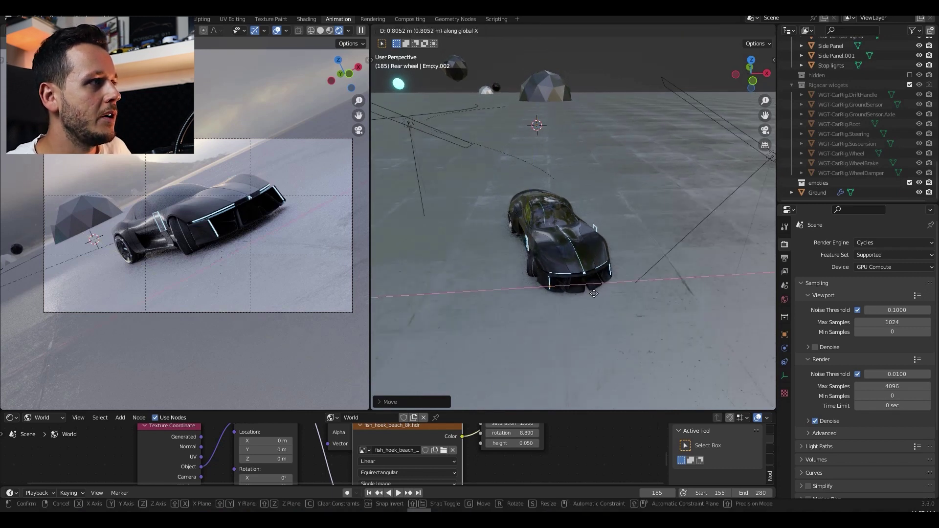
pyautogui.click(555, 276)
pyautogui.scroll(3, 552, 273)
pyautogui.moveTo(553, 273); pyautogui.dragTo(512, 238, button='middle')
pyautogui.press('g')
pyautogui.press('x')
pyautogui.click(539, 221)
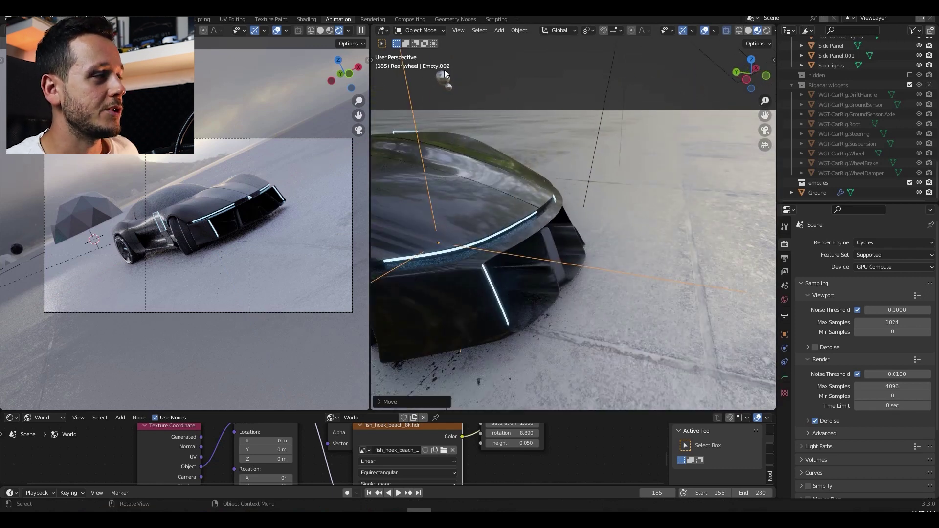
pyautogui.scroll(-10, 508, 261)
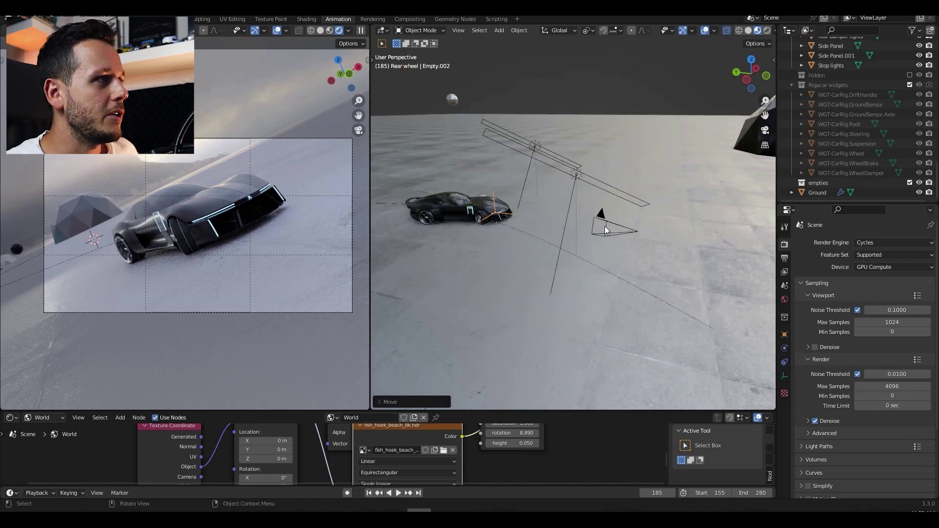
# Enable Depth of Field on the scene camera, with Empty.002 eyedropped as the Focus Object.
pyautogui.click(608, 222)
pyautogui.scroll(2, 609, 222)
pyautogui.moveTo(608, 222); pyautogui.dragTo(592, 218, button='middle')
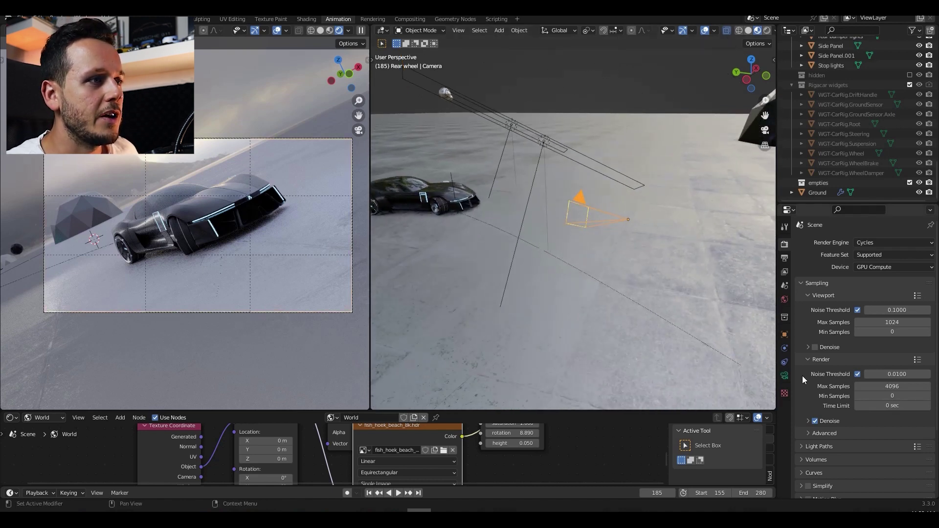
pyautogui.click(785, 376)
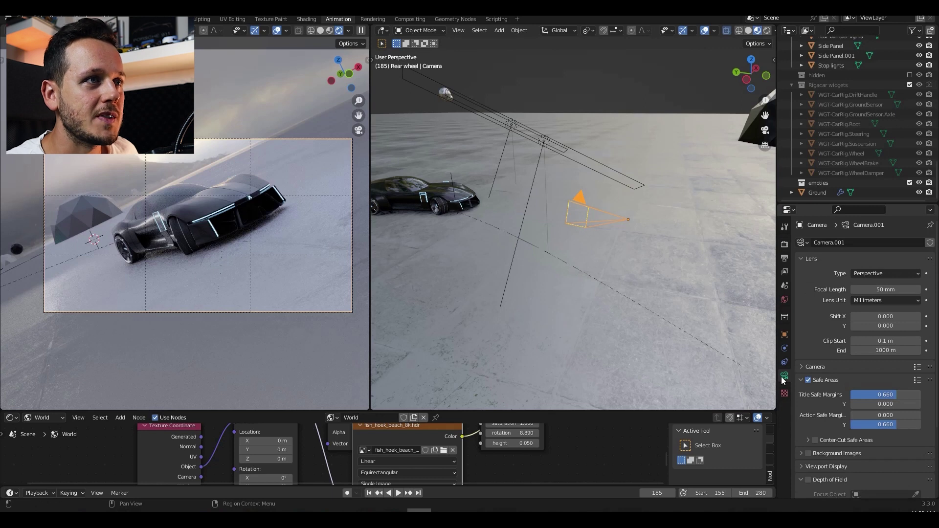
pyautogui.scroll(-3, 808, 388)
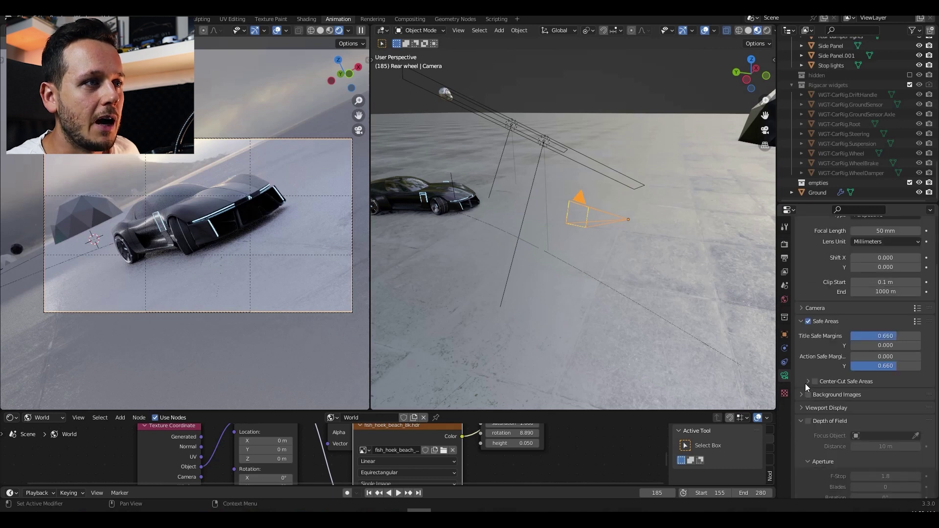
pyautogui.click(808, 421)
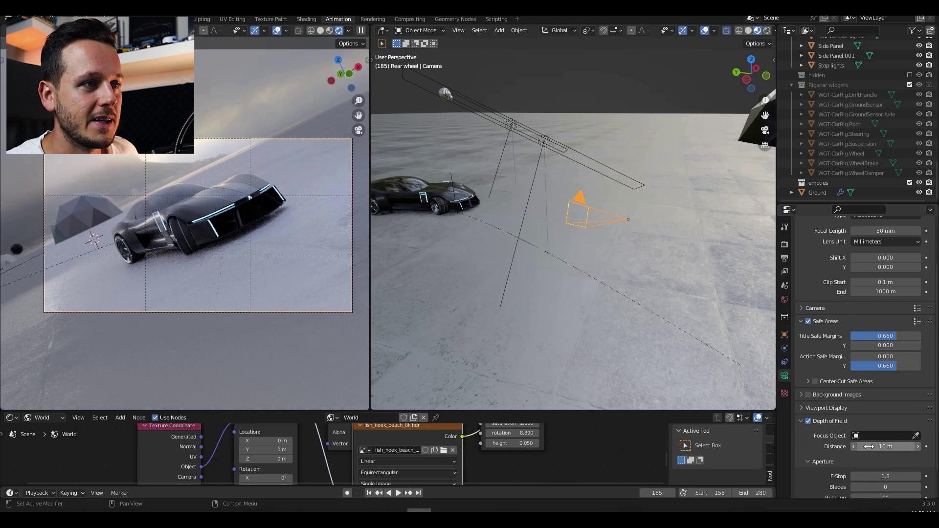
pyautogui.click(916, 436)
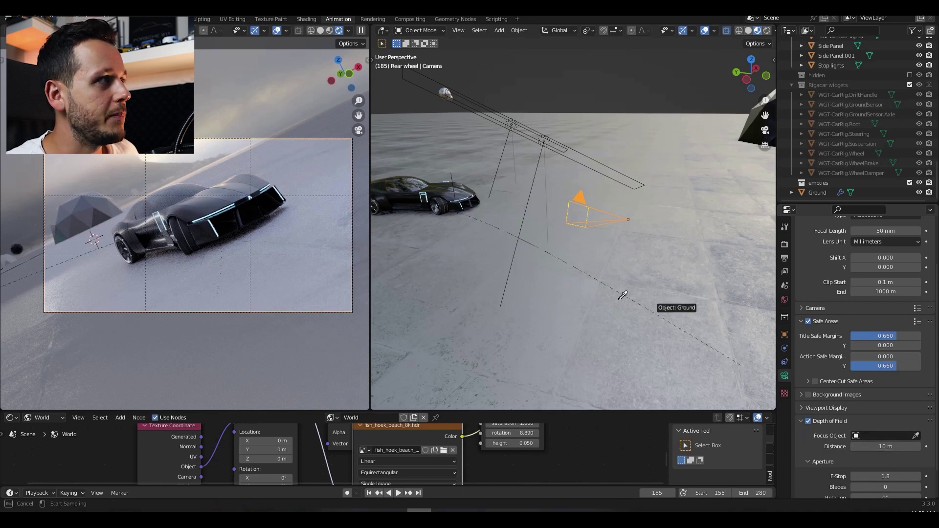
pyautogui.click(454, 178)
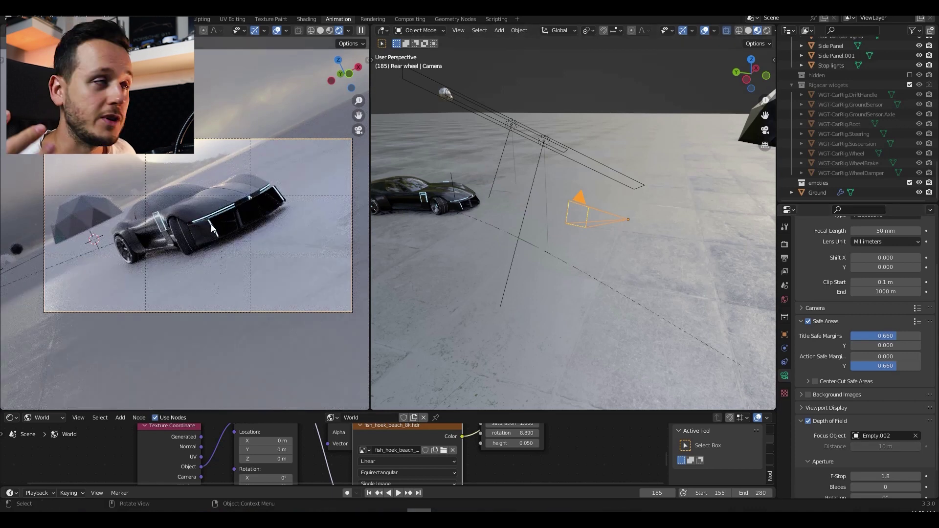
# Try an F-Stop of 10, settle on 1.8, and render the depth-of-field shot.
pyautogui.scroll(-2, 868, 414)
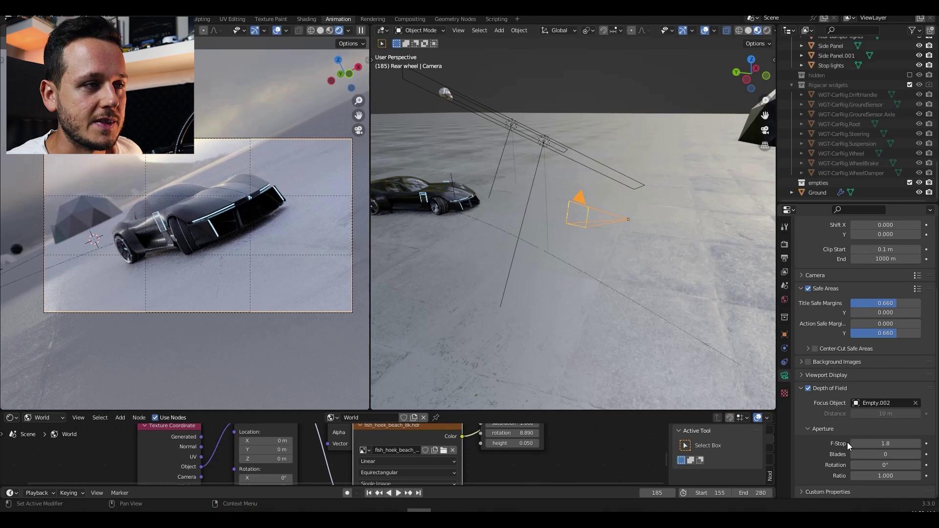
pyautogui.click(880, 444)
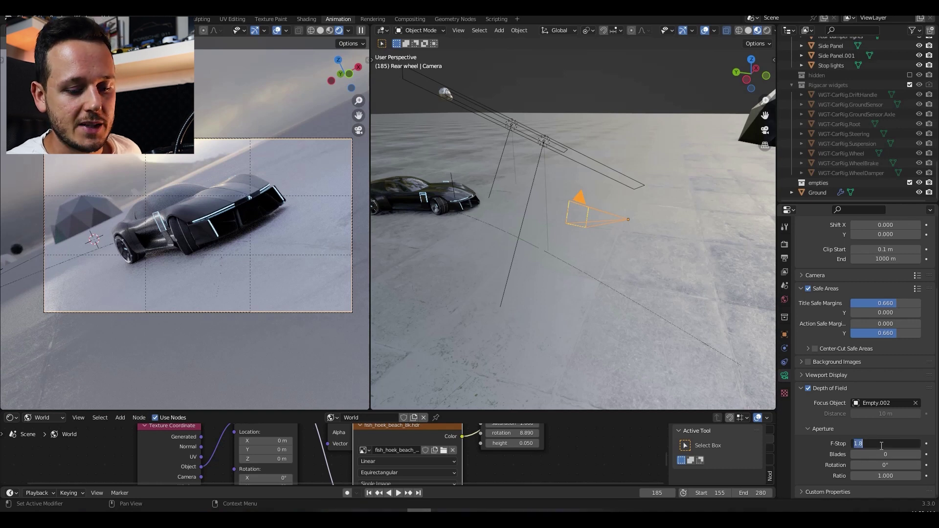
pyautogui.write('10')
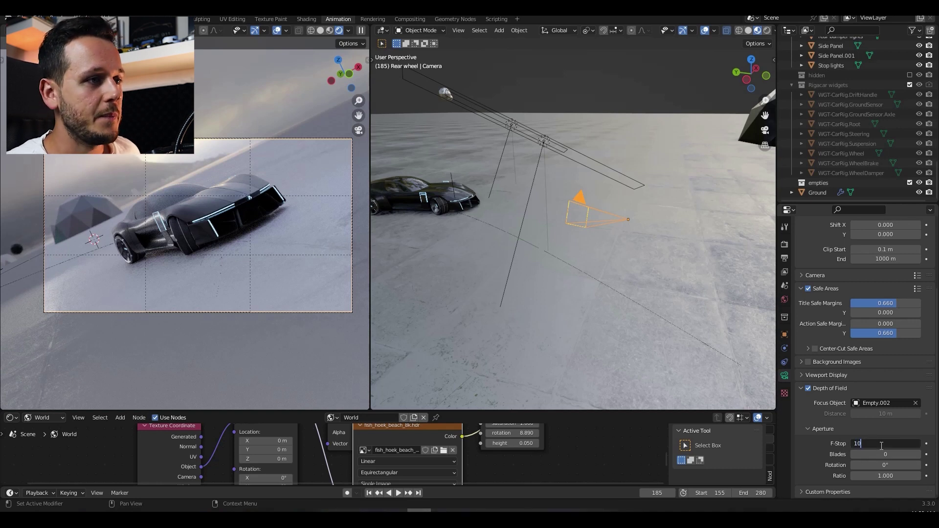
pyautogui.press('Return')
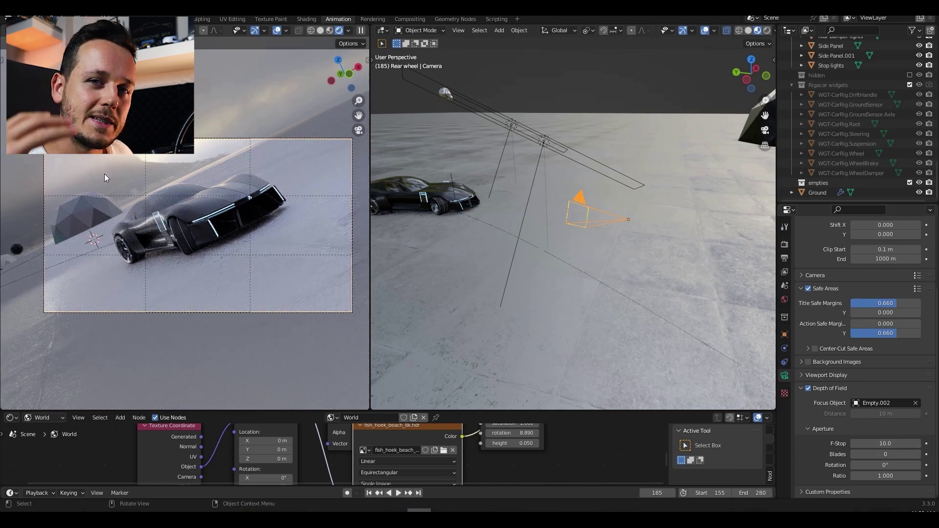
pyautogui.click(885, 443)
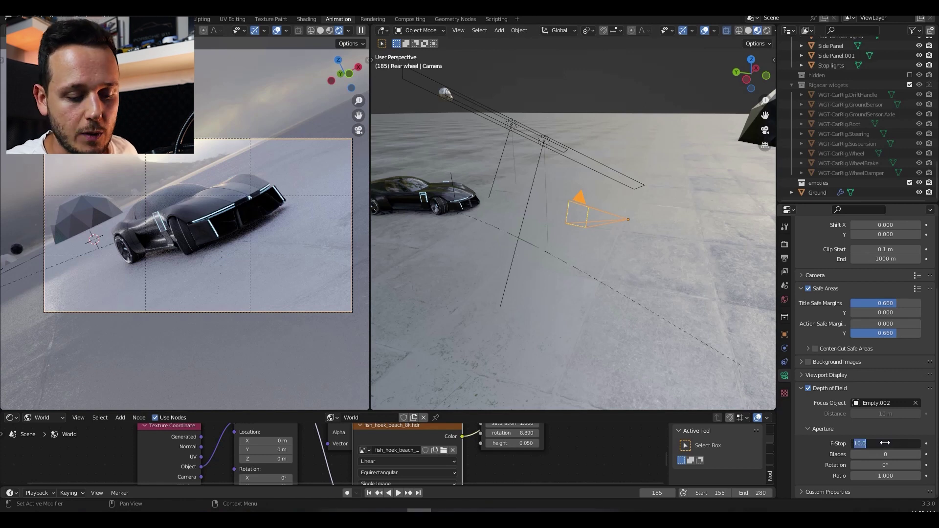
pyautogui.write('1.8')
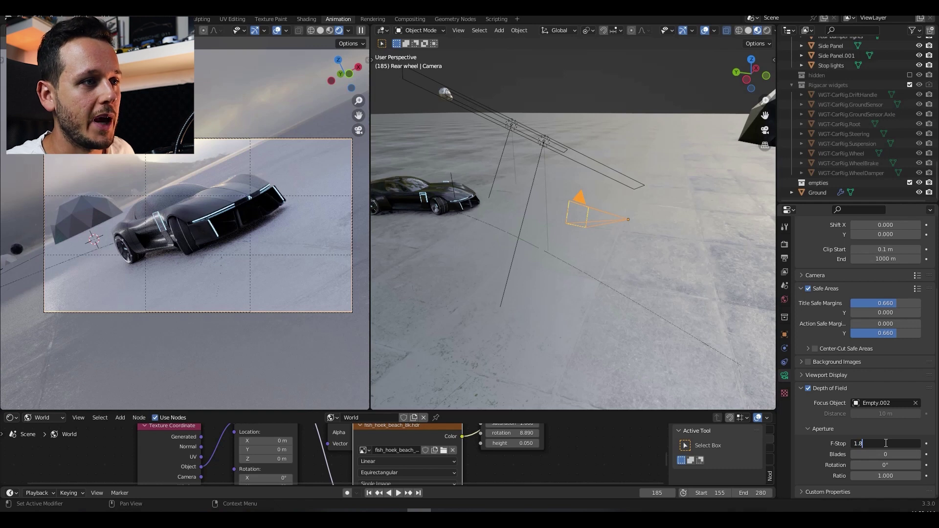
pyautogui.press('Return')
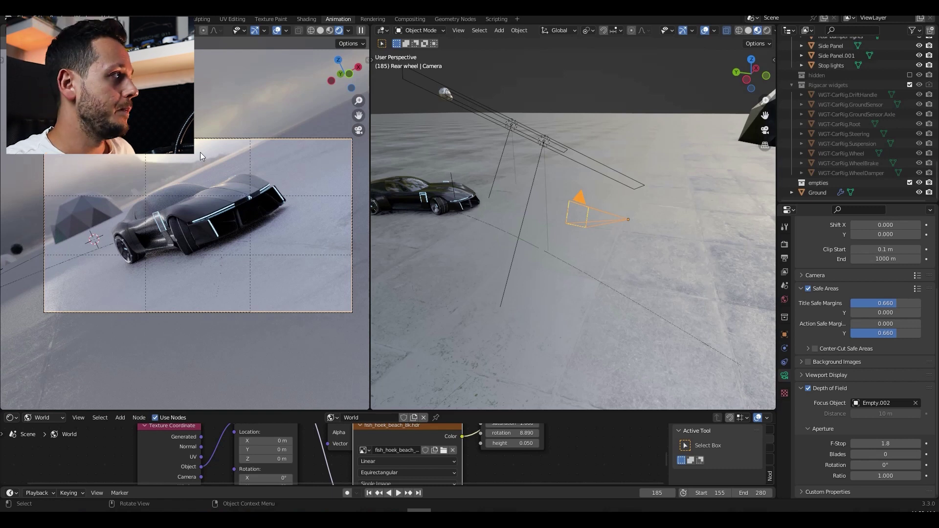
pyautogui.press('F12')
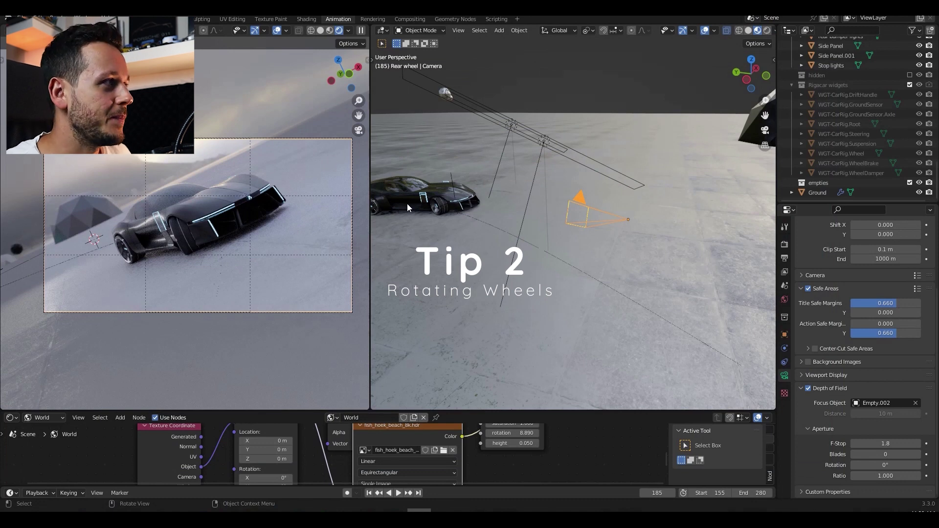
# Select the front-right wheel, frame it, and set its origin to geometry.
pyautogui.scroll(5, 421, 206)
pyautogui.keyDown('shift'); pyautogui.moveTo(427, 208); pyautogui.dragTo(560, 215, button='middle'); pyautogui.keyUp('shift')
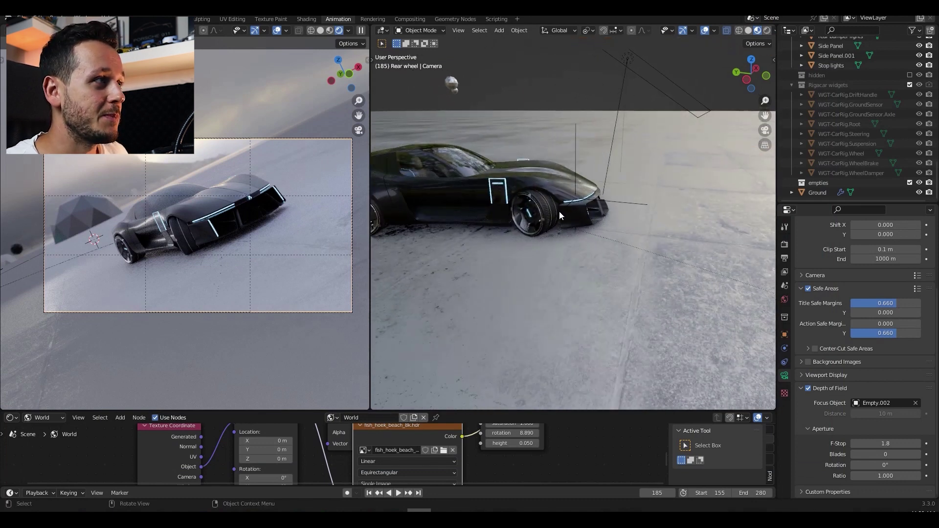
pyautogui.click(552, 209)
pyautogui.press('KP_Decimal')
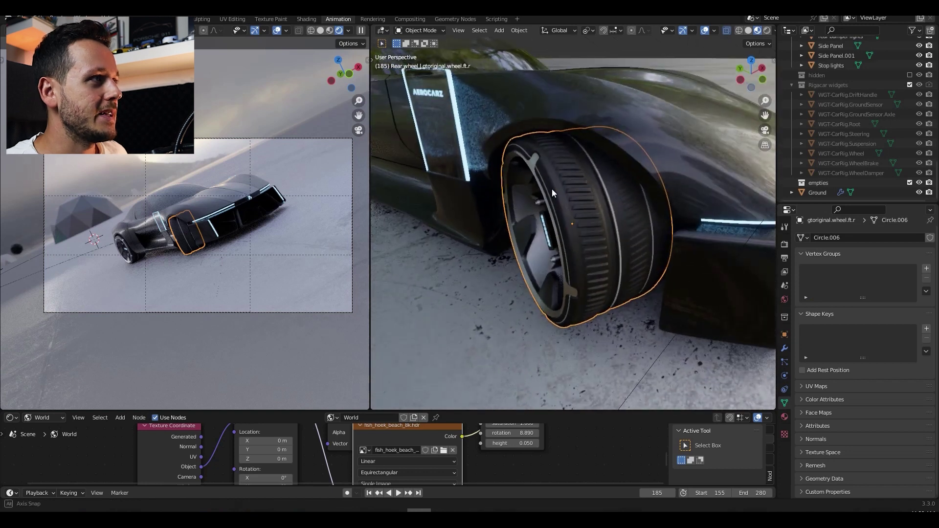
pyautogui.scroll(-3, 538, 186)
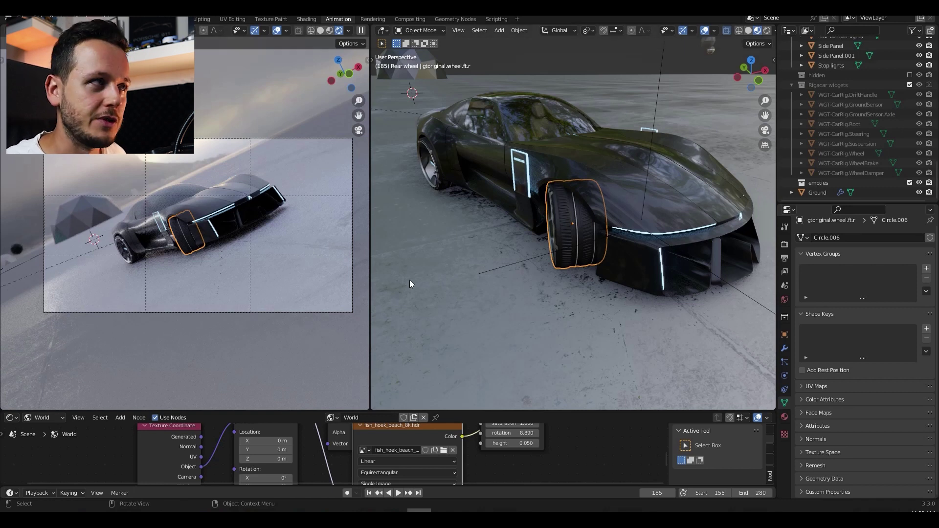
pyautogui.moveTo(409, 280); pyautogui.dragTo(547, 281, button='middle')
pyautogui.scroll(3, 592, 255)
pyautogui.rightClick(594, 254)
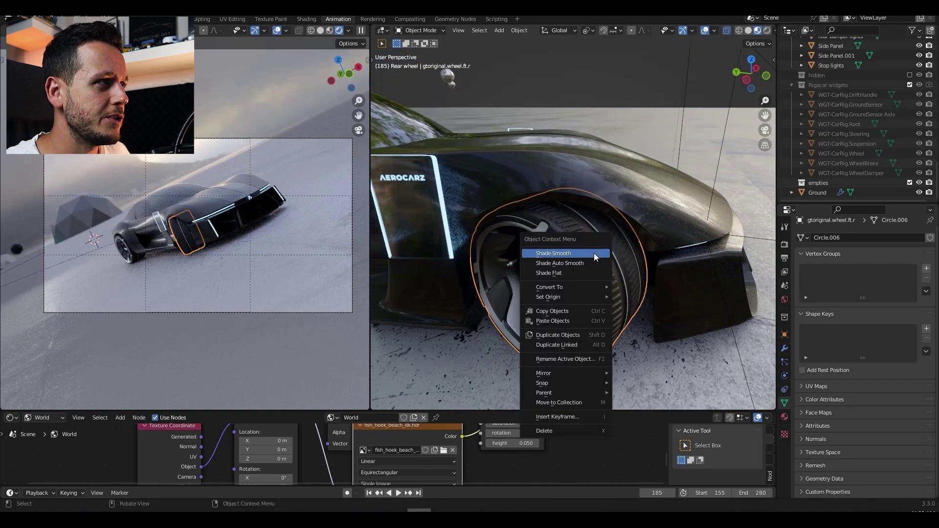
pyautogui.moveTo(567, 297)
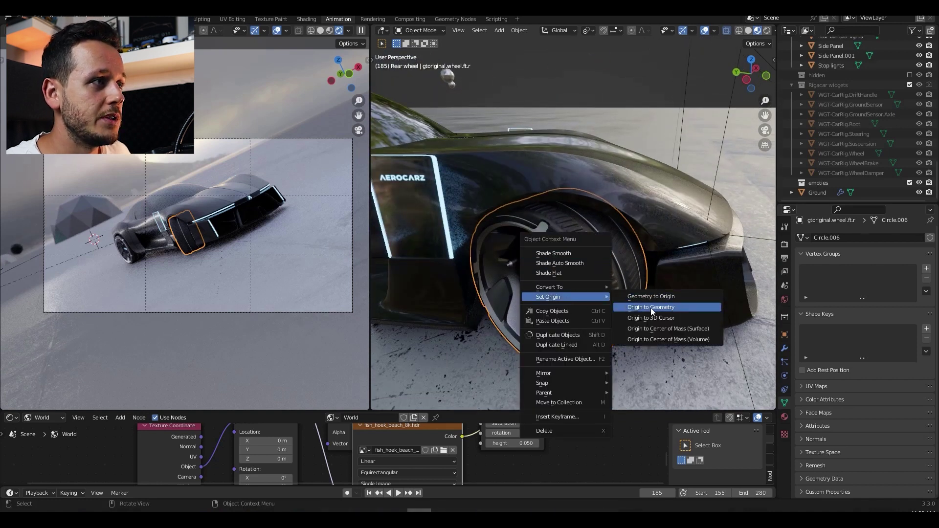
pyautogui.click(651, 307)
pyautogui.moveTo(651, 307); pyautogui.dragTo(538, 213, button='middle')
pyautogui.scroll(-5, 592, 246)
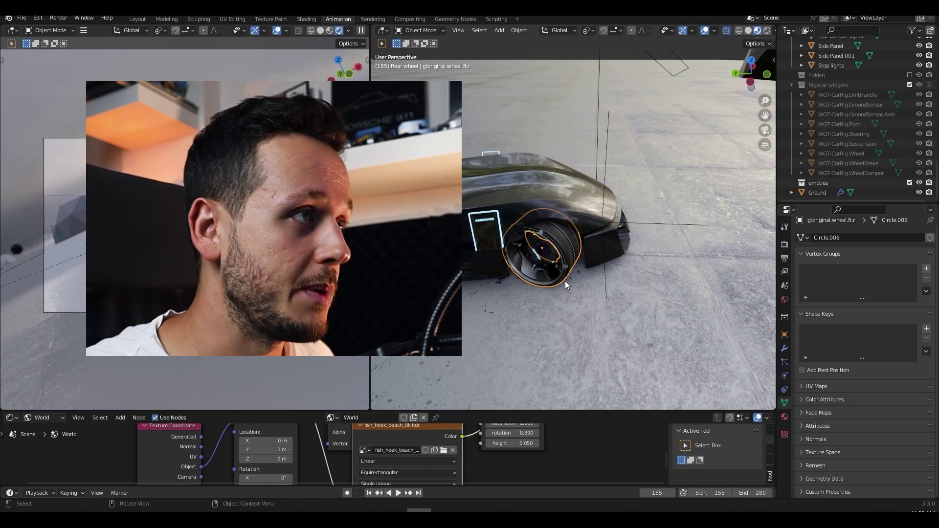
# Drive the front-right wheel's Rotation X with the expression #frame/2.
pyautogui.press('n')
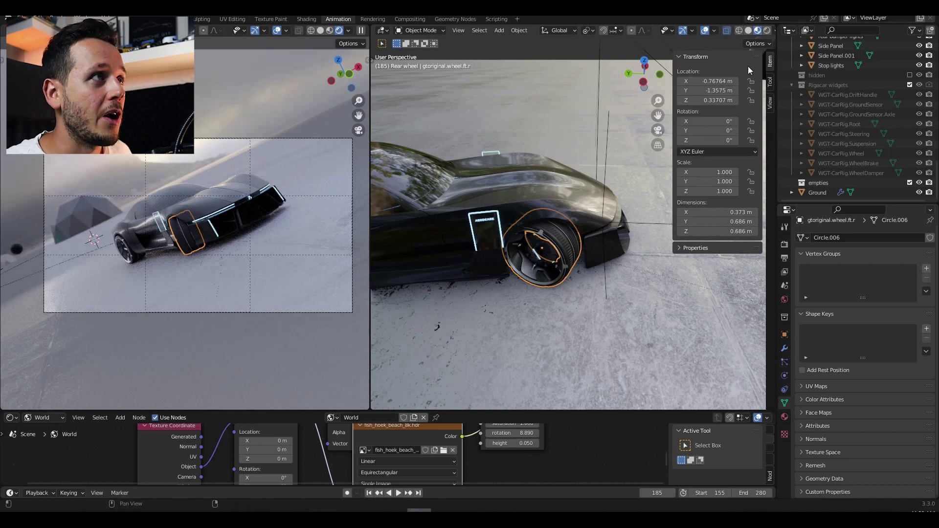
pyautogui.moveTo(551, 243); pyautogui.dragTo(582, 230, button='middle')
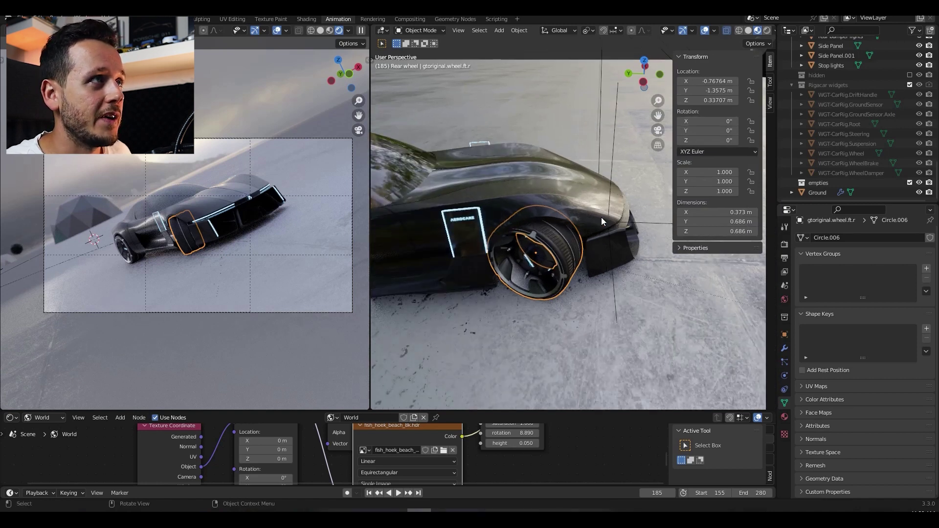
pyautogui.moveTo(719, 121); pyautogui.dragTo(823, 131)
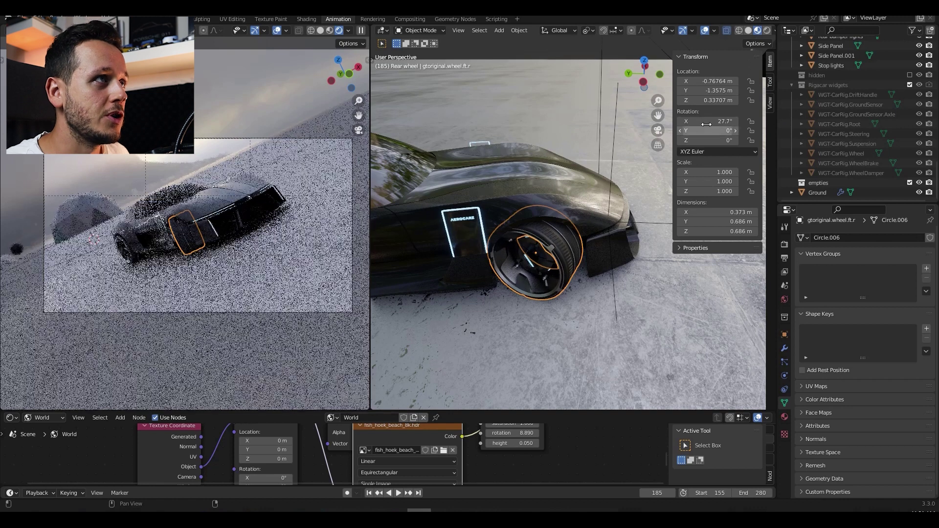
pyautogui.click(716, 121)
pyautogui.press('BackSpace')
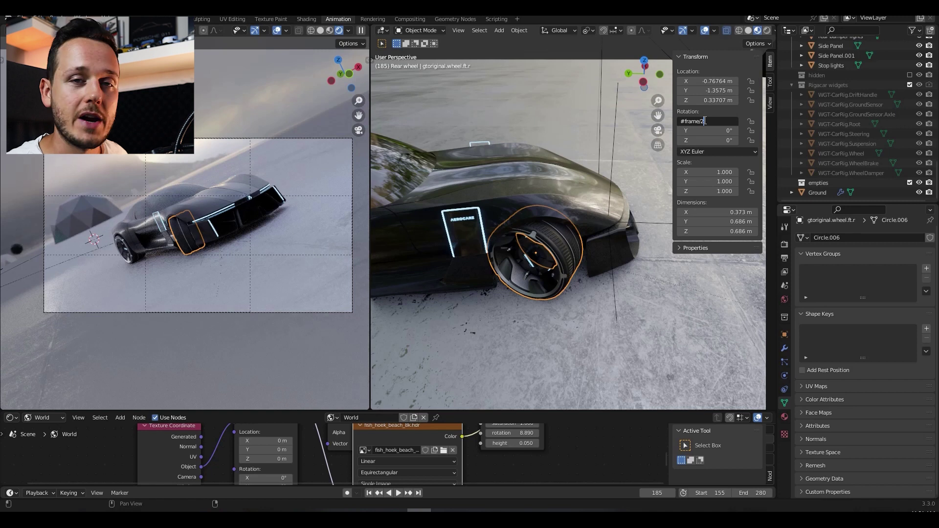
pyautogui.press('Return')
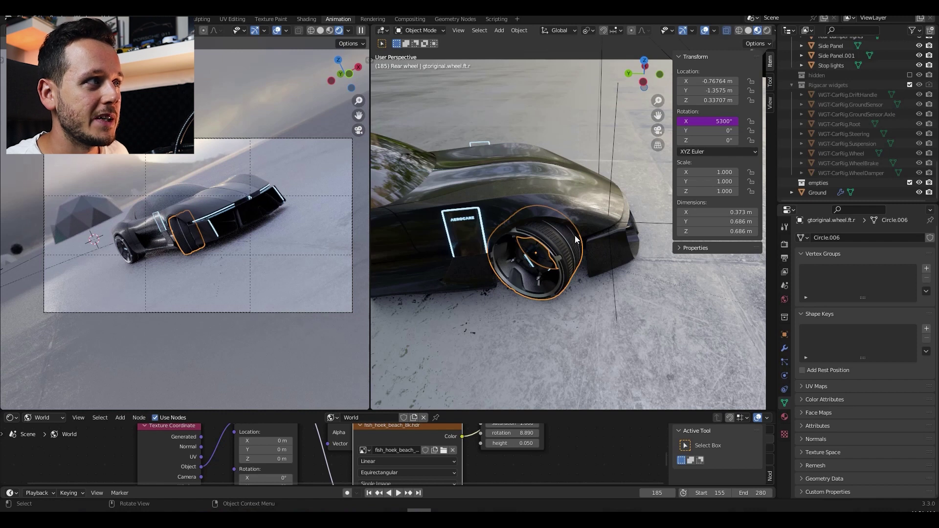
# Play the animation from a side view, stopping at frame 254 to confirm the wheel spins.
pyautogui.press('space')
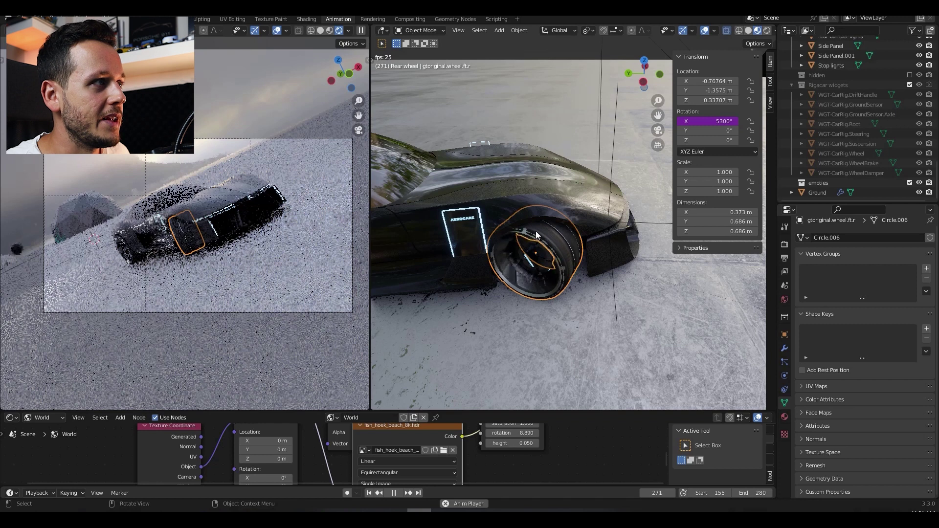
pyautogui.moveTo(604, 271); pyautogui.dragTo(609, 248, button='middle')
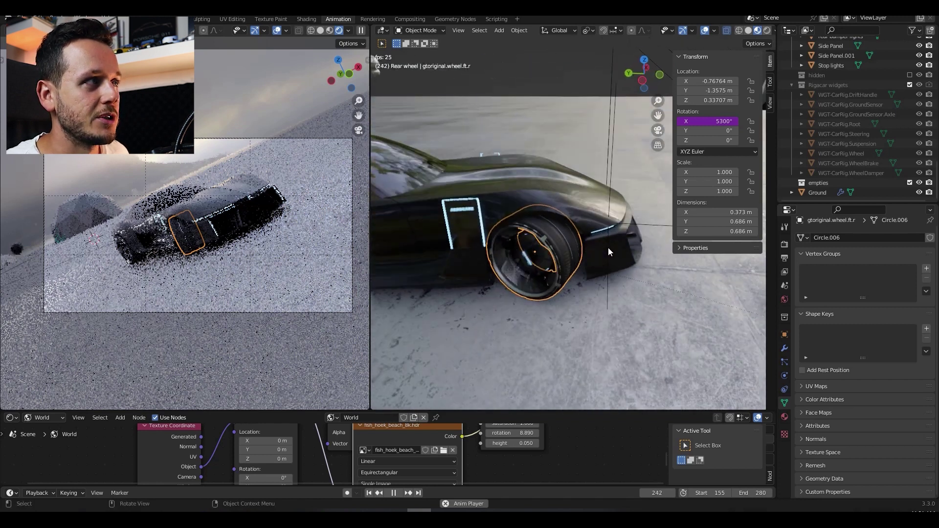
pyautogui.press('space')
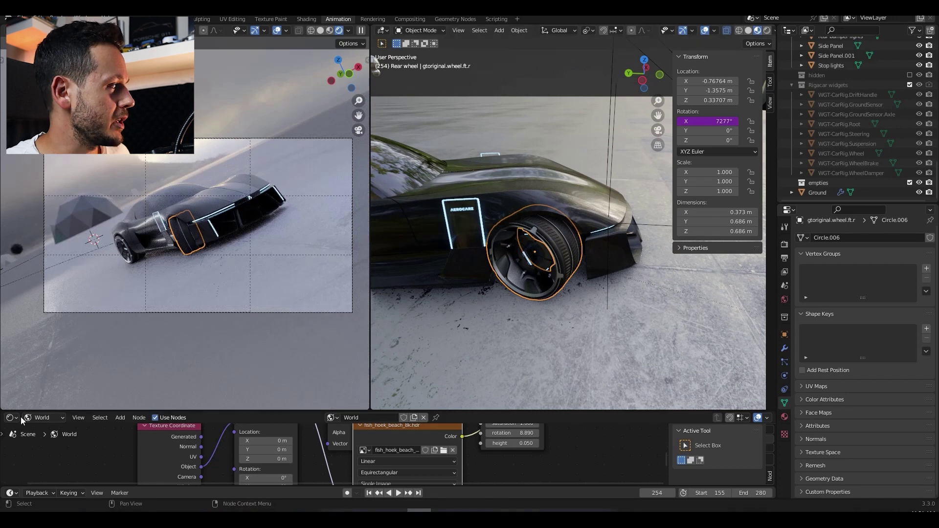
pyautogui.click(11, 418)
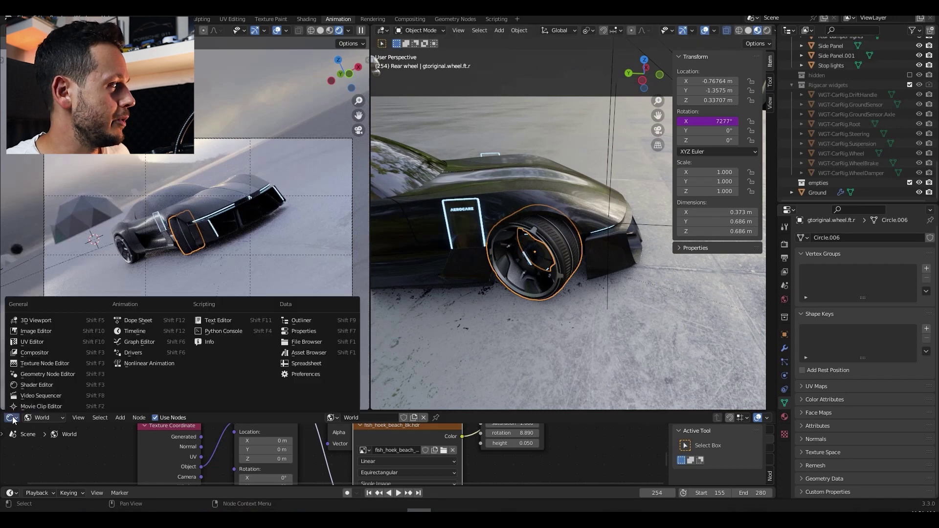
# Switch the node area to a taller Dope Sheet and scrub playback back to frame 170.
pyautogui.click(136, 331)
pyautogui.moveTo(371, 410); pyautogui.dragTo(370, 342)
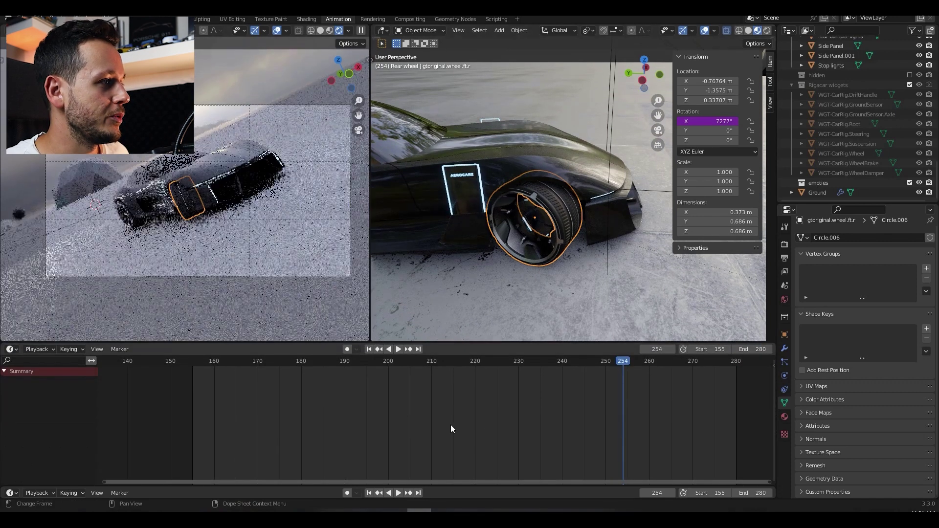
pyautogui.press('space')
pyautogui.moveTo(627, 360); pyautogui.dragTo(257, 366)
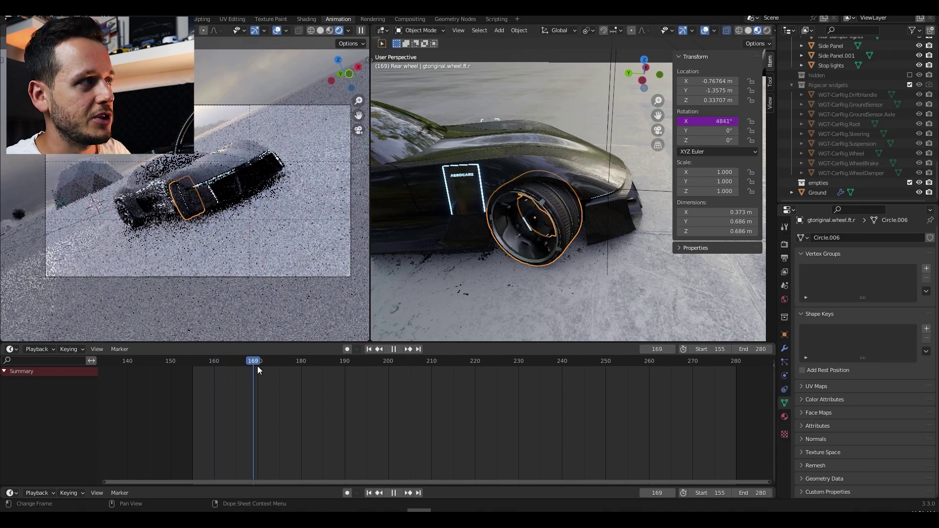
pyautogui.press('space')
# Give the rear-right wheel the #frame/2 Rotation X driver, then select the rear-left wheel.
pyautogui.moveTo(446, 257); pyautogui.dragTo(548, 215, button='middle')
pyautogui.click(511, 256)
pyautogui.click(704, 120)
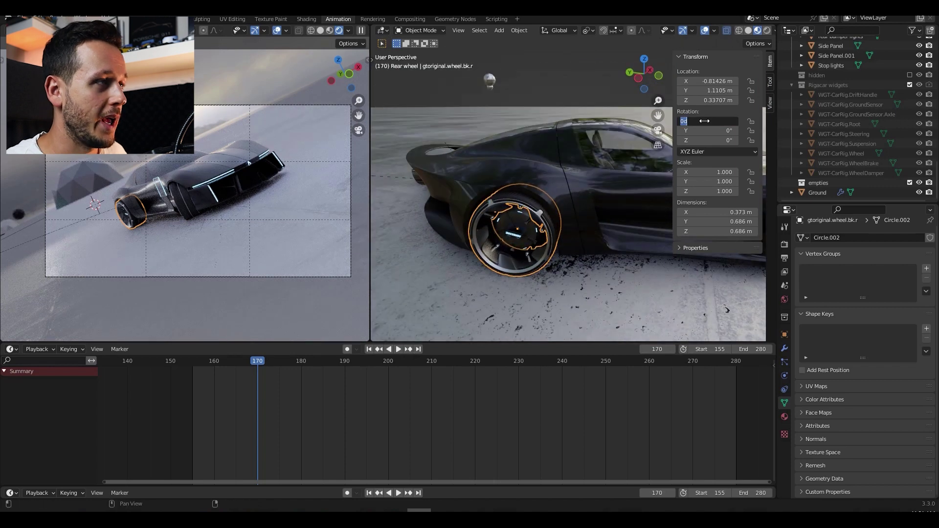
pyautogui.write('#f')
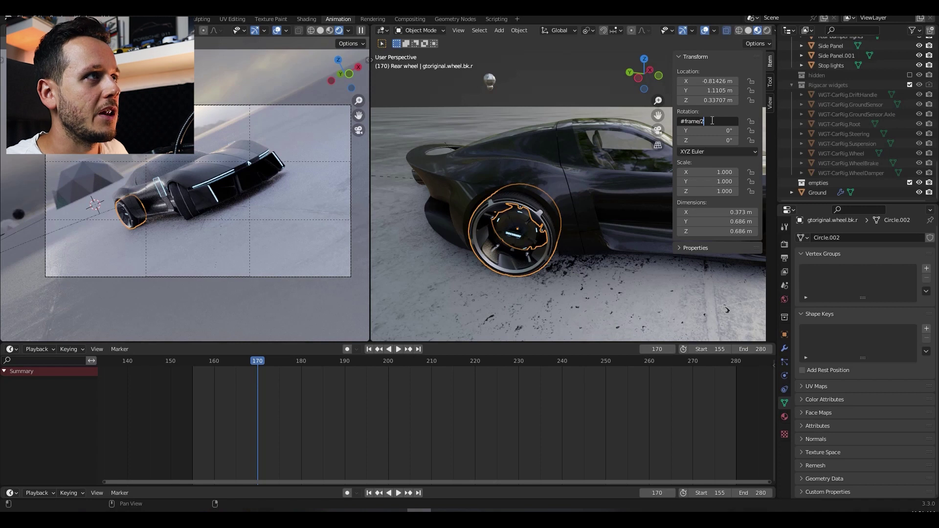
pyautogui.write('rame/2')
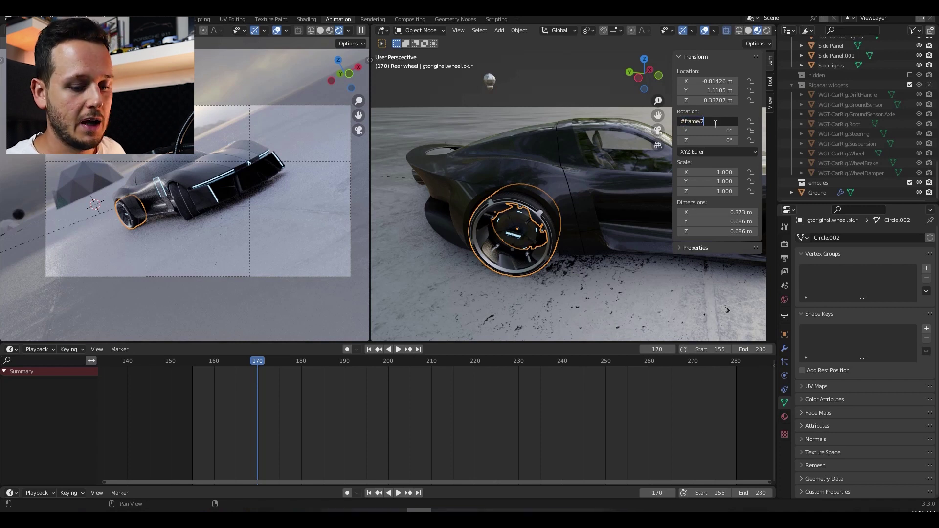
pyautogui.press('Return')
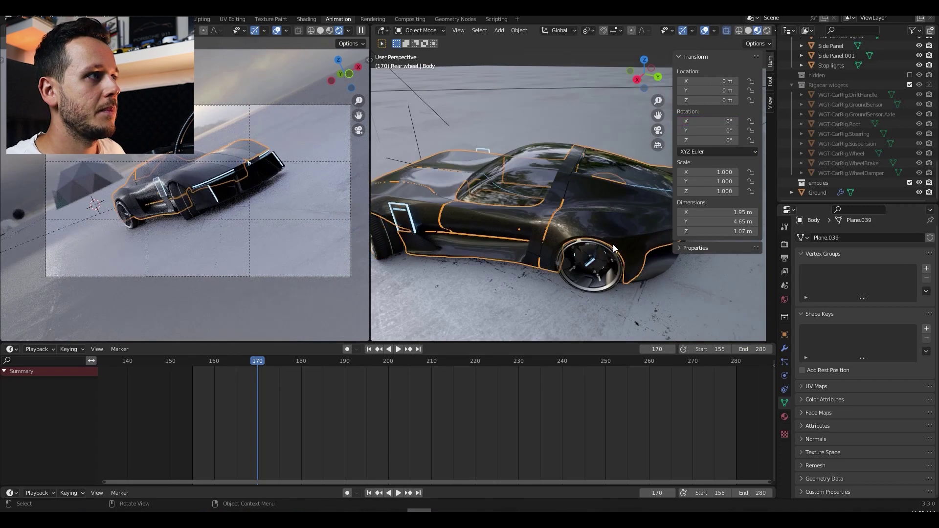
pyautogui.click(592, 259)
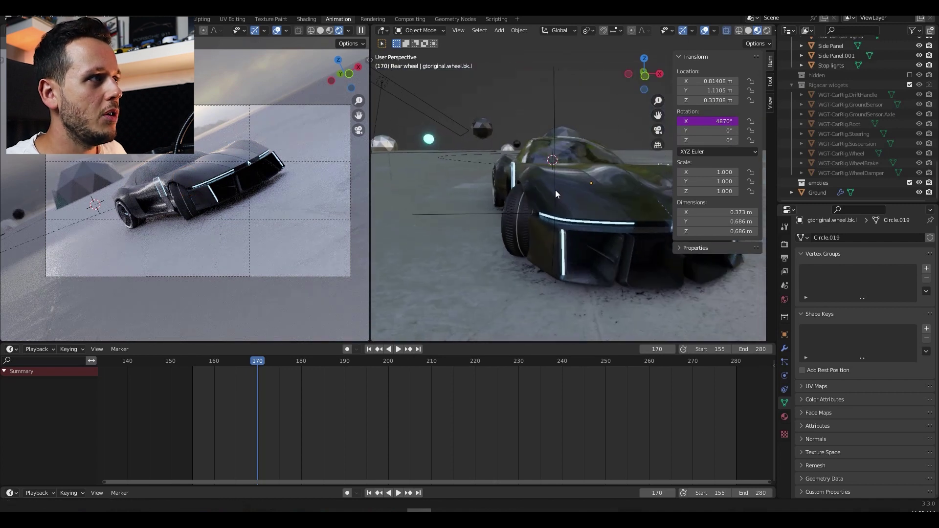
pyautogui.moveTo(556, 190); pyautogui.dragTo(658, 197, button='middle')
# Play back to frame 179, move to a closer side angle, and render that frame.
pyautogui.press('space')
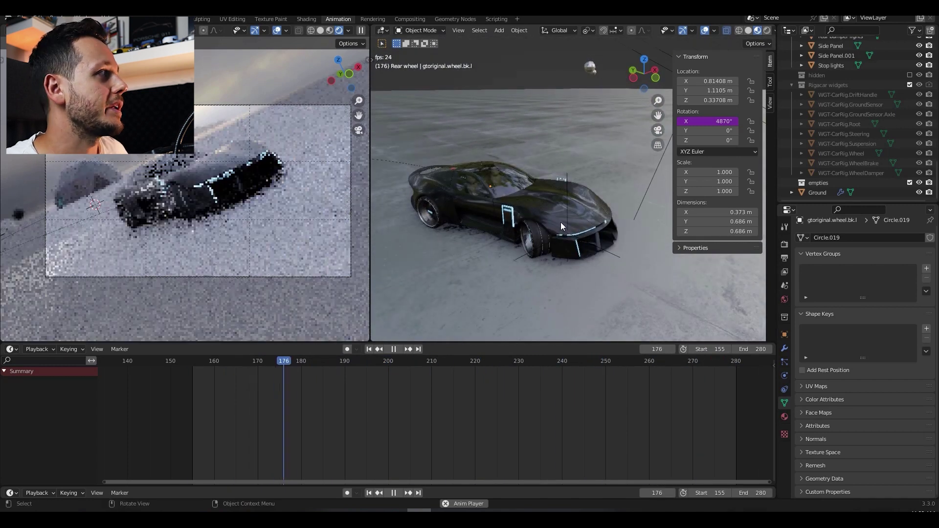
pyautogui.press('space')
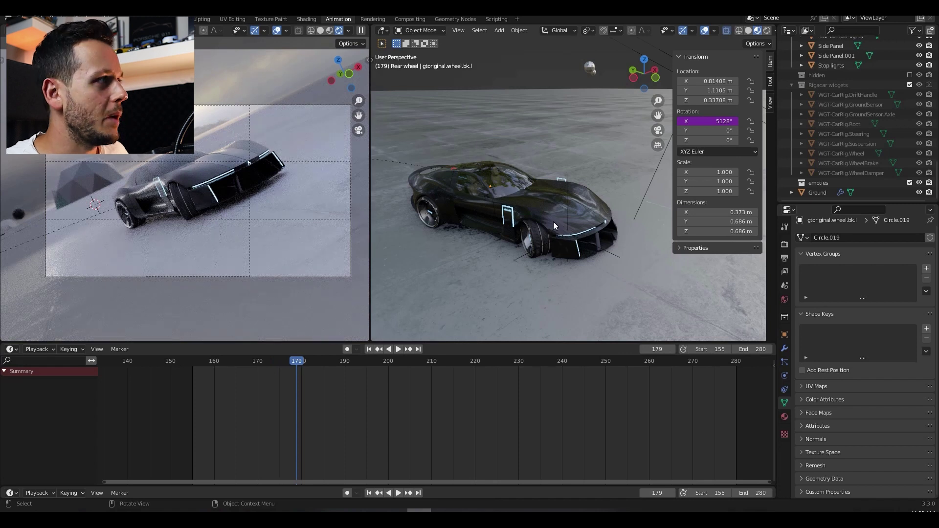
pyautogui.moveTo(553, 221); pyautogui.dragTo(420, 210, button='middle')
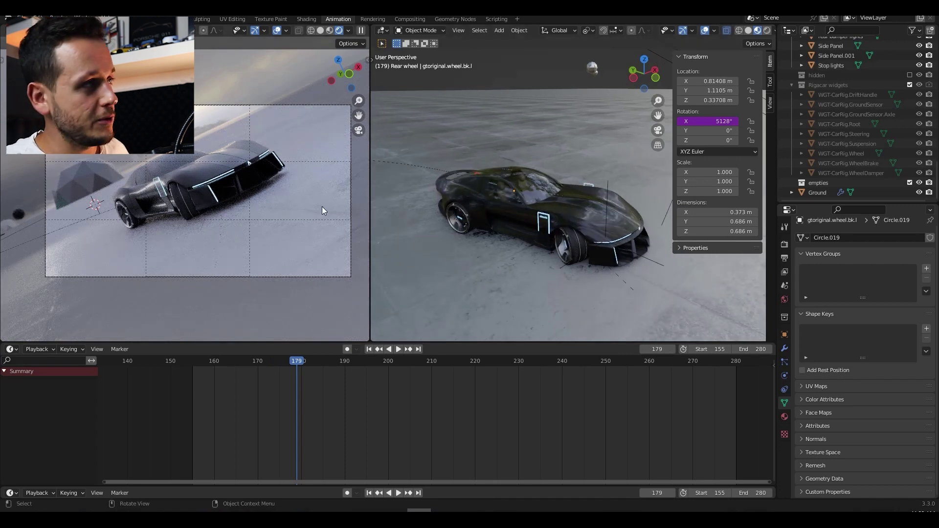
pyautogui.press('F12')
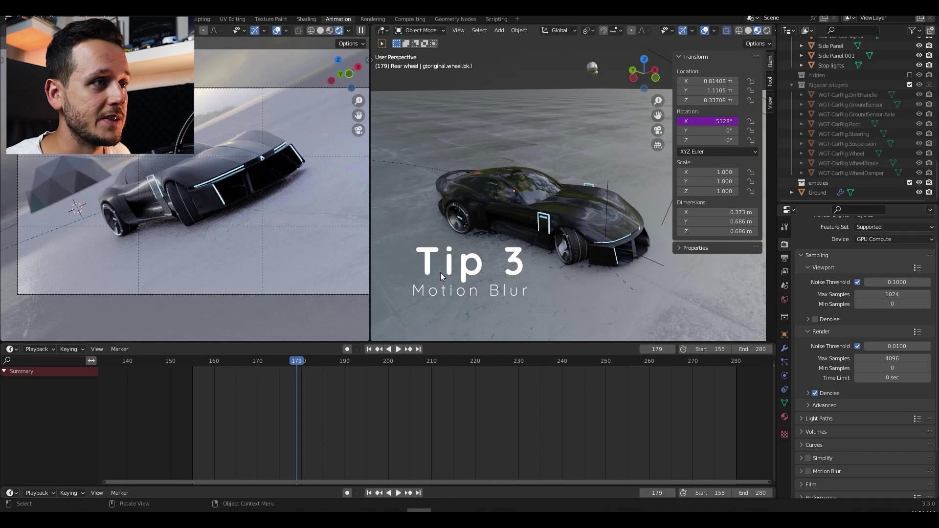
# Enable Motion Blur in Render Properties and expand it to show the 0.60 shutter.
pyautogui.scroll(1, 845, 278)
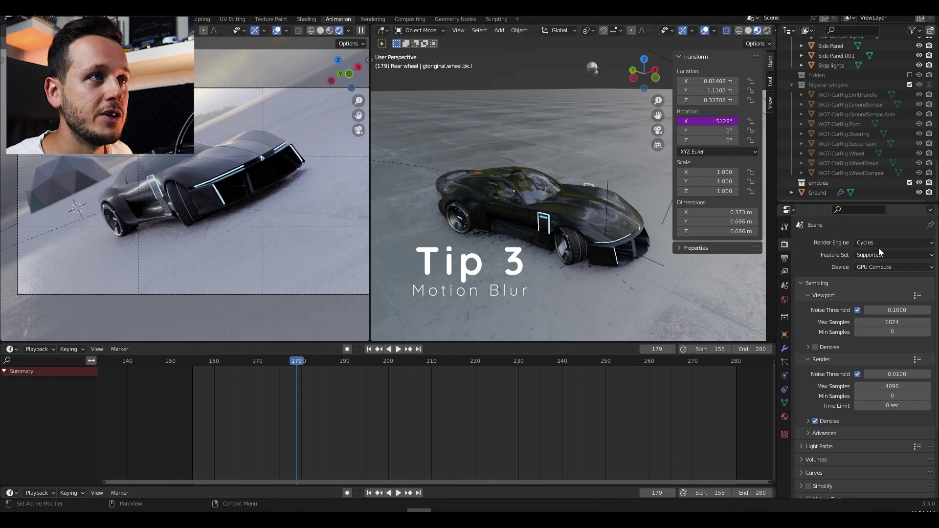
pyautogui.scroll(-3, 839, 287)
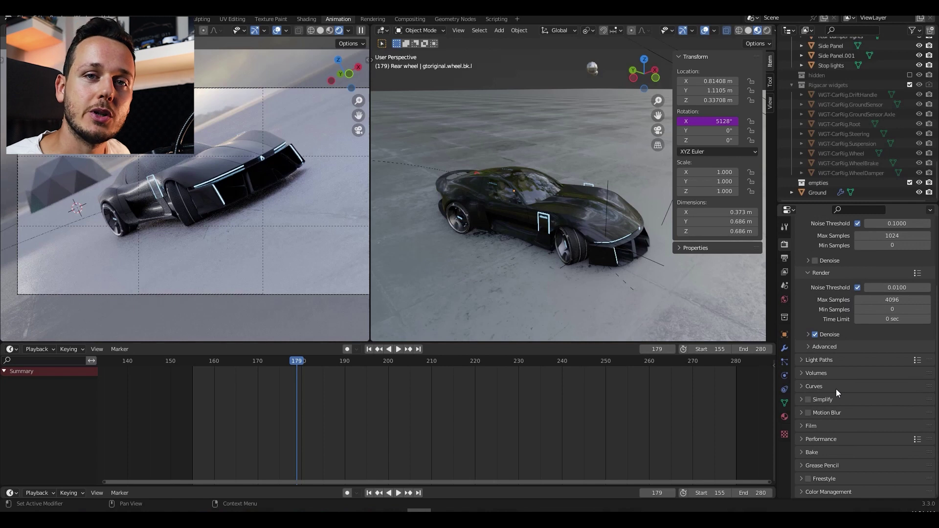
pyautogui.click(808, 413)
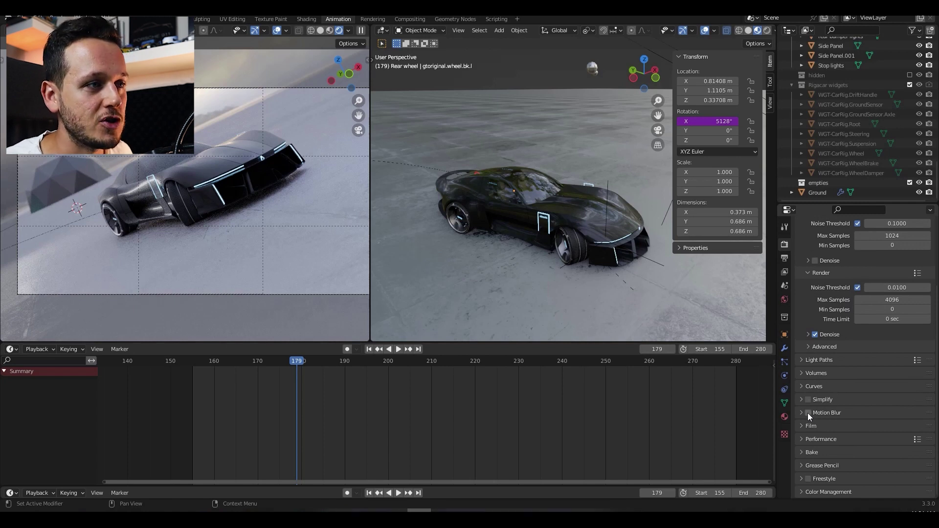
pyautogui.click(800, 414)
pyautogui.scroll(-1, 817, 413)
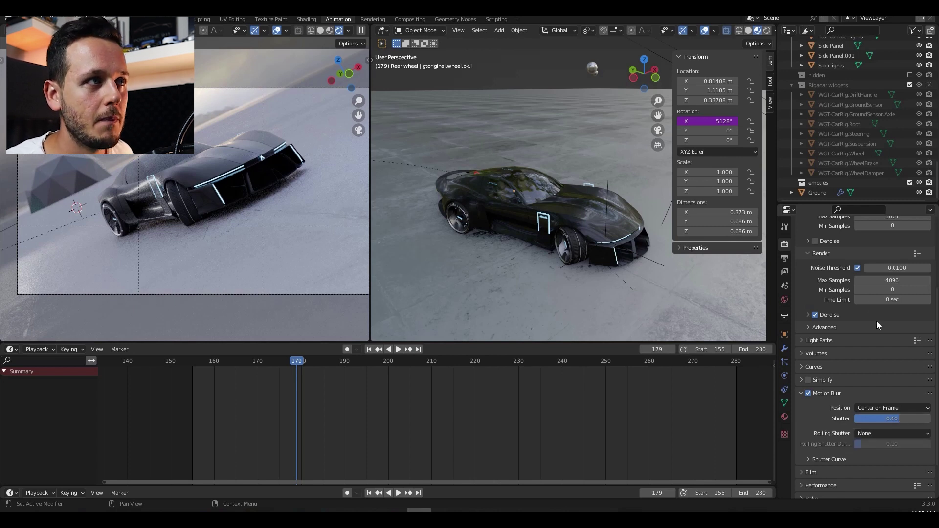
# Set the motion blur Shutter to .48, nudge it to about 0.45, and render the still.
pyautogui.click(784, 258)
pyautogui.scroll(3, 861, 289)
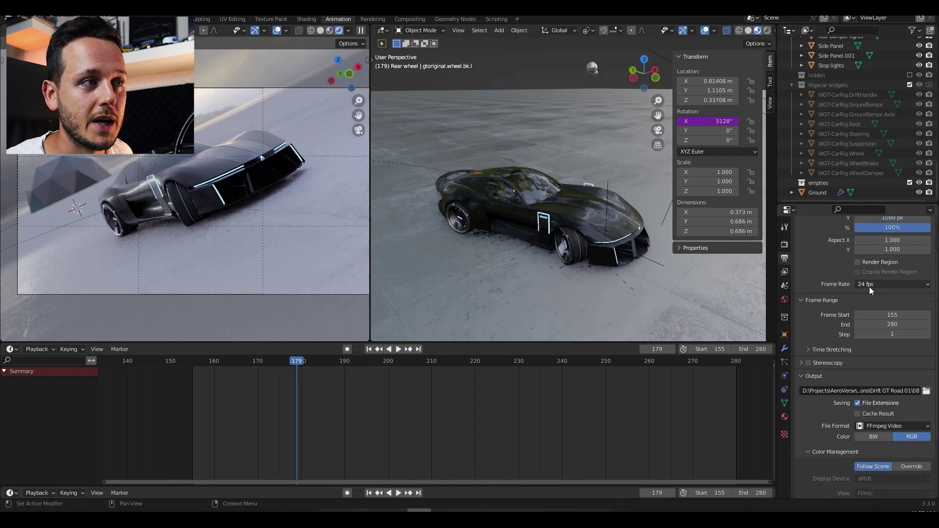
pyautogui.click(785, 244)
pyautogui.click(883, 375)
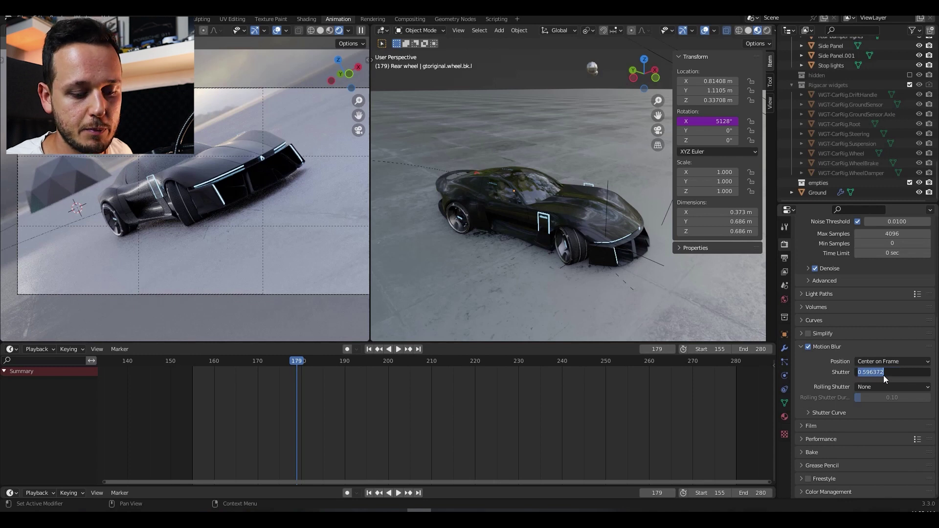
pyautogui.write('.48')
pyautogui.press('Return')
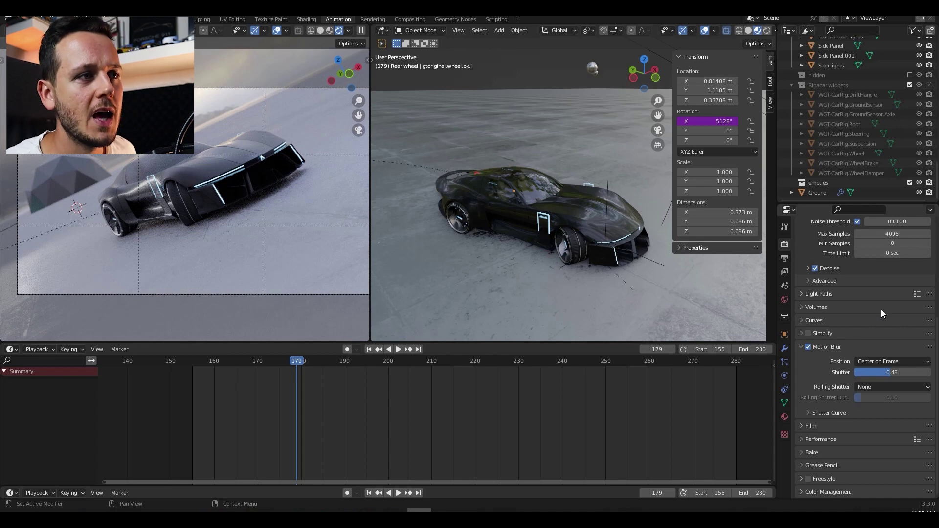
pyautogui.moveTo(893, 371)
pyautogui.mouseDown()
pyautogui.moveTo(918, 372)
pyautogui.moveTo(889, 374)
pyautogui.mouseUp()
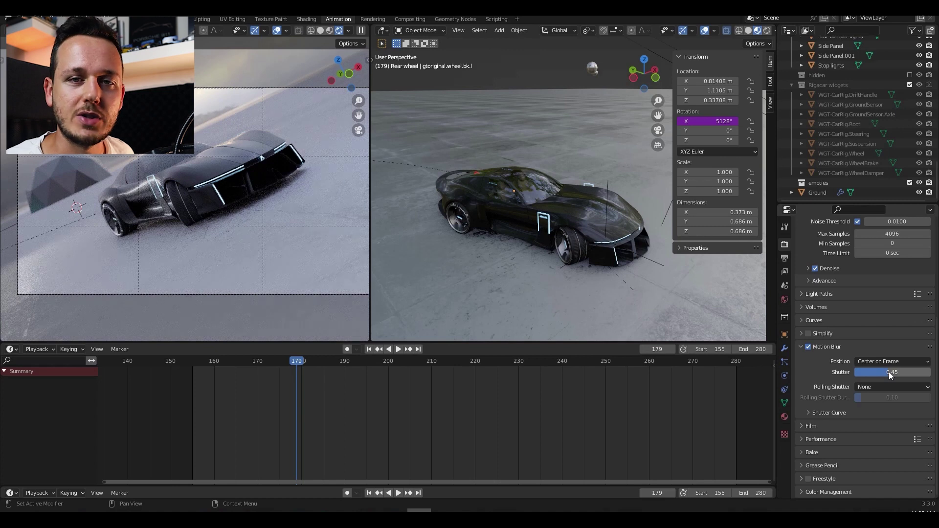
pyautogui.press('F12')
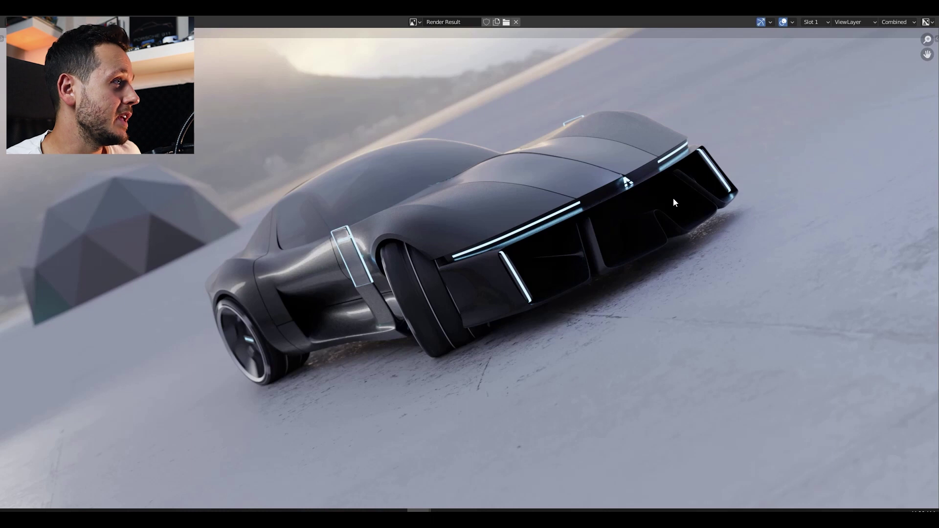
# Zoom and pan the finished render to check the motion-blurred wheels and blurred background.
pyautogui.scroll(5, 422, 288)
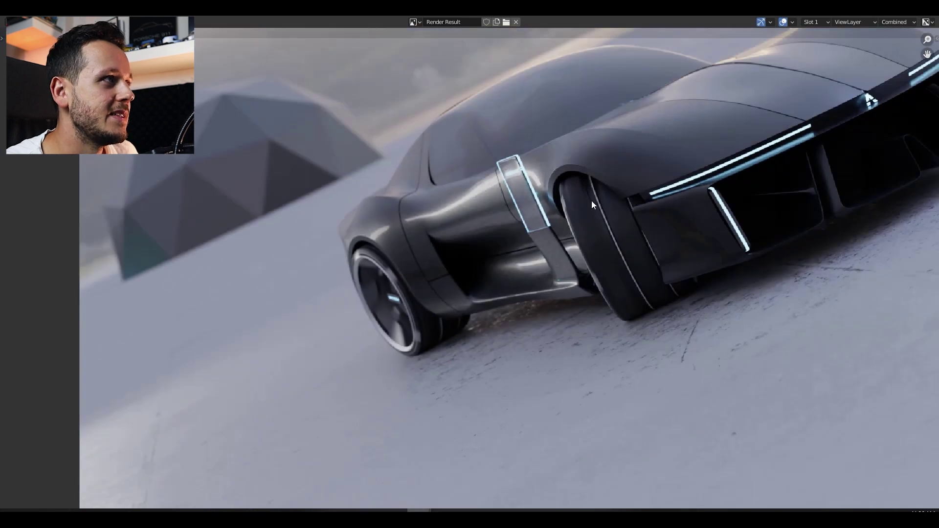
pyautogui.moveTo(591, 201); pyautogui.dragTo(541, 237, button='middle')
pyautogui.scroll(-3, 541, 237)
pyautogui.scroll(1, 558, 242)
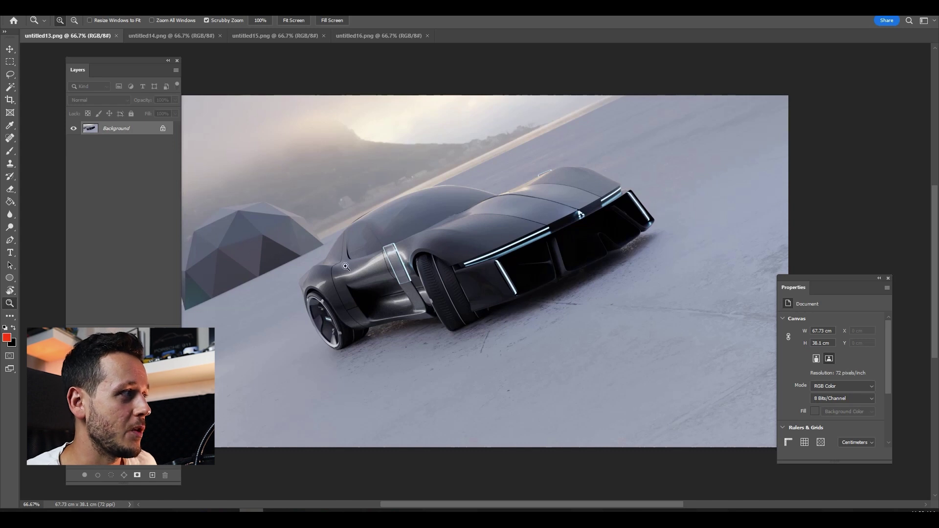
# Compare untitled16.png with untitled13.png and settle on untitled16.png as the active document.
pyautogui.click(379, 36)
pyautogui.click(94, 35)
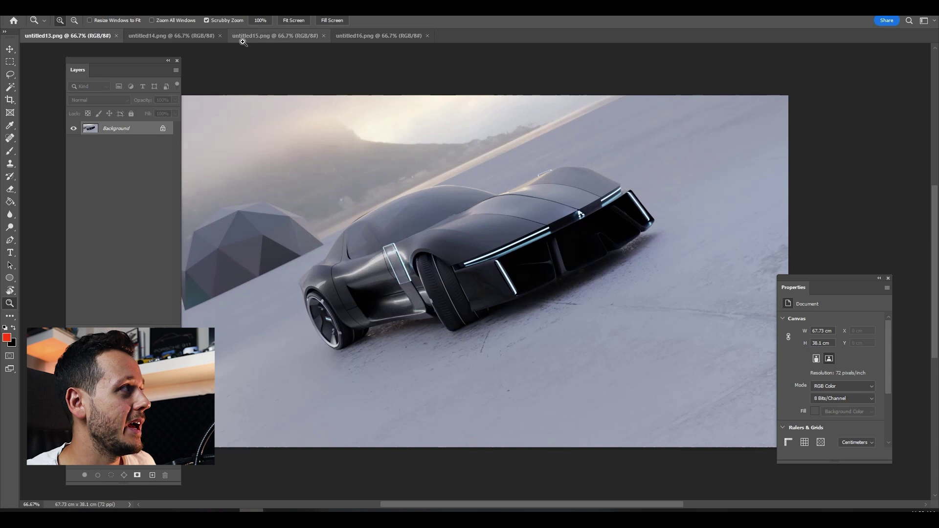
pyautogui.click(359, 34)
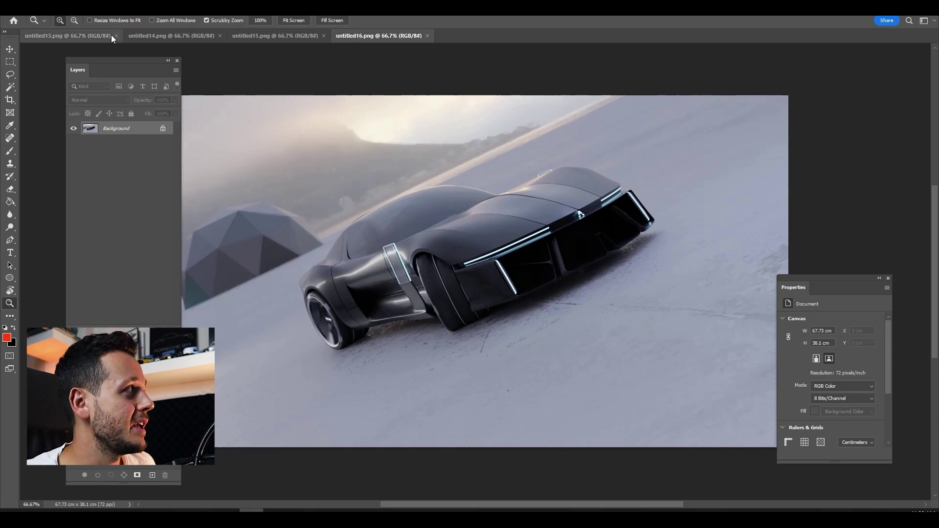
pyautogui.click(87, 34)
pyautogui.click(371, 37)
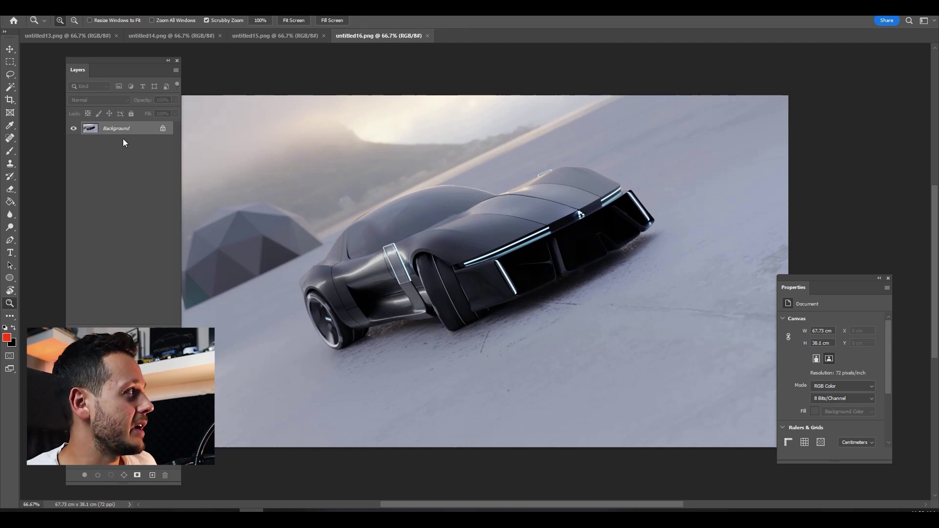
# Duplicate the Background to Layer 1 with Ctrl+J and launch Filter > Camera Raw Filter.
pyautogui.hotkey('ctrl', 'j')
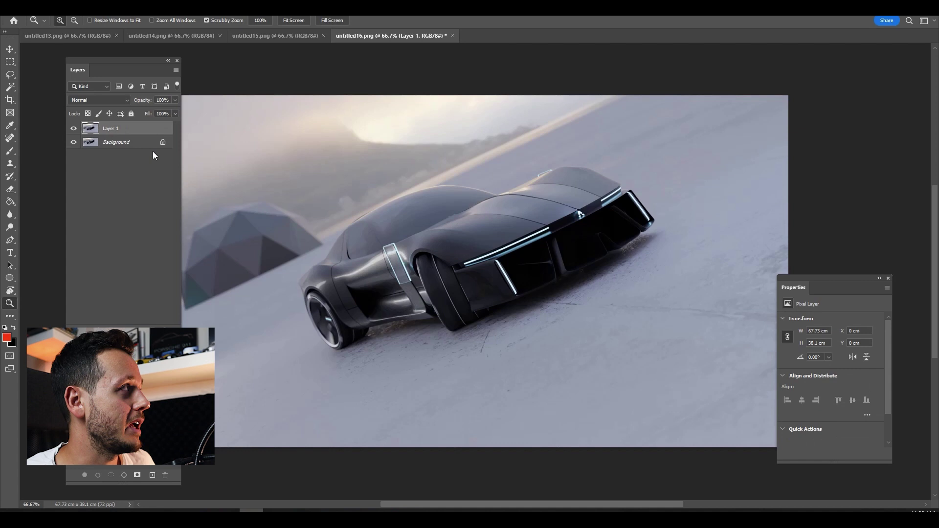
pyautogui.click(142, 8)
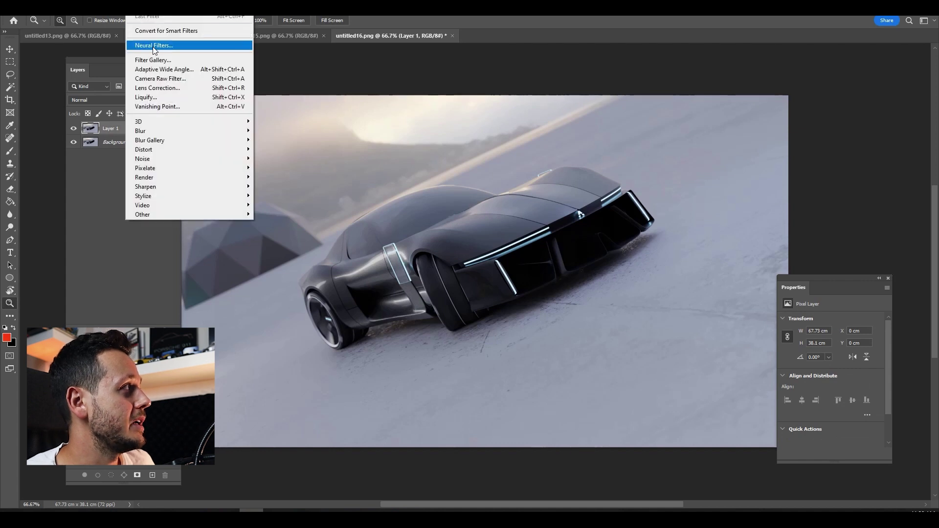
pyautogui.click(156, 77)
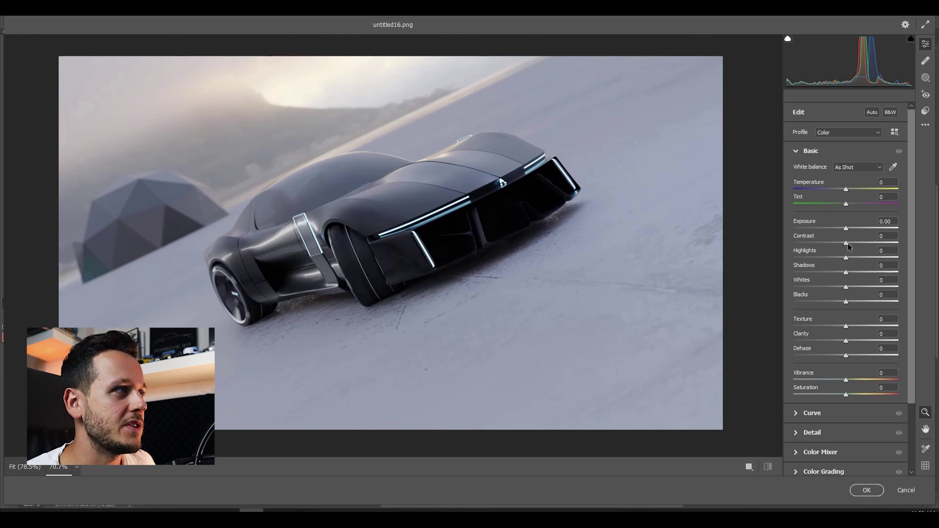
# Set Contrast to +29 and Clarity to +21, leaving Temperature at 0 after a trial.
pyautogui.moveTo(859, 242); pyautogui.dragTo(865, 242)
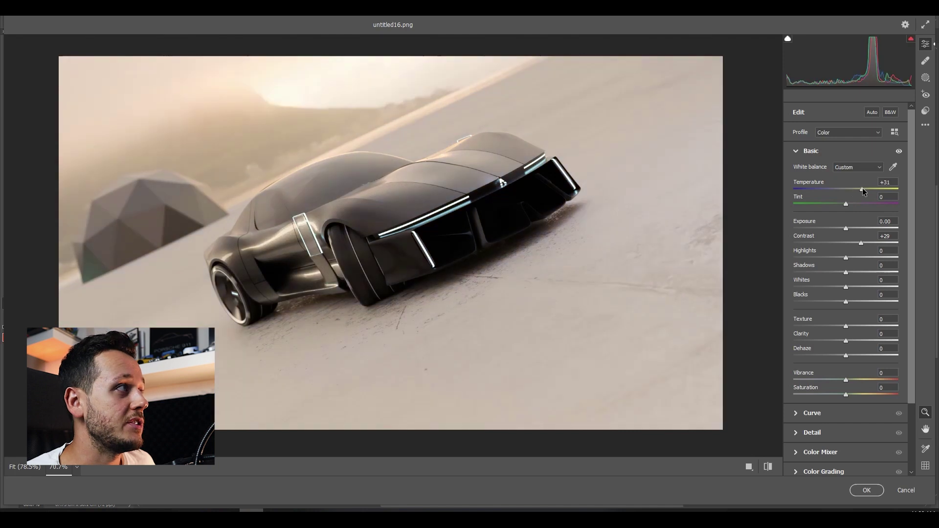
pyautogui.moveTo(862, 188)
pyautogui.mouseDown()
pyautogui.moveTo(838, 189)
pyautogui.moveTo(859, 189)
pyautogui.moveTo(847, 191)
pyautogui.mouseUp()
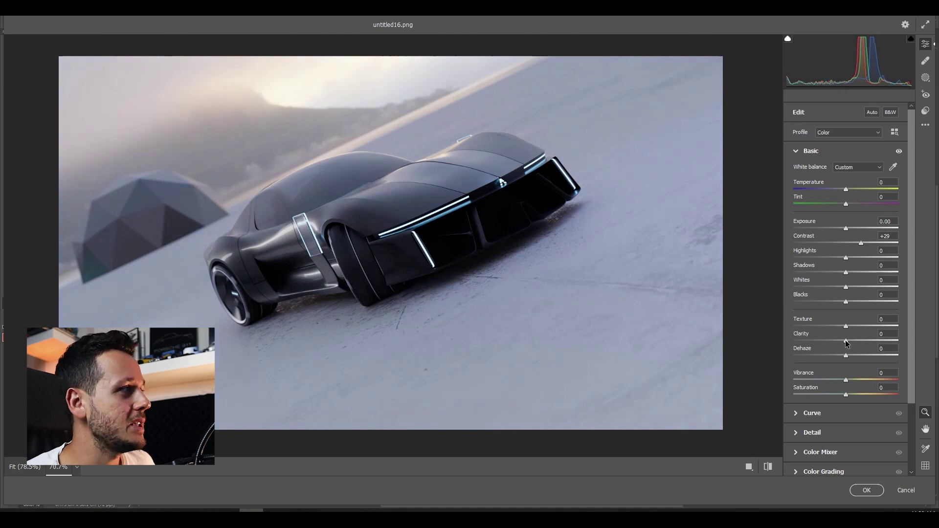
pyautogui.moveTo(846, 341)
pyautogui.mouseDown()
pyautogui.moveTo(862, 337)
pyautogui.moveTo(853, 337)
pyautogui.mouseUp()
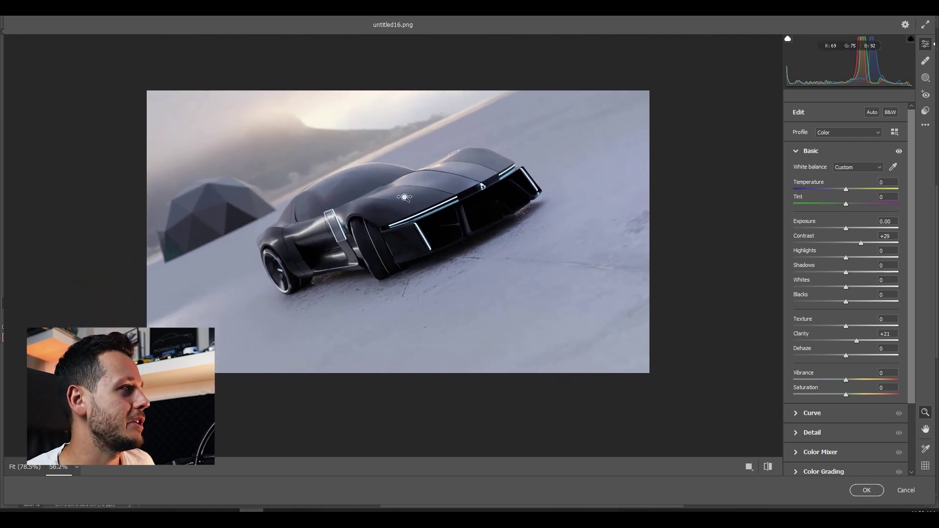
# Compare the current grade against default settings with the before/after preview toggle.
pyautogui.click(772, 468)
pyautogui.click(772, 469)
pyautogui.click(772, 467)
pyautogui.click(772, 468)
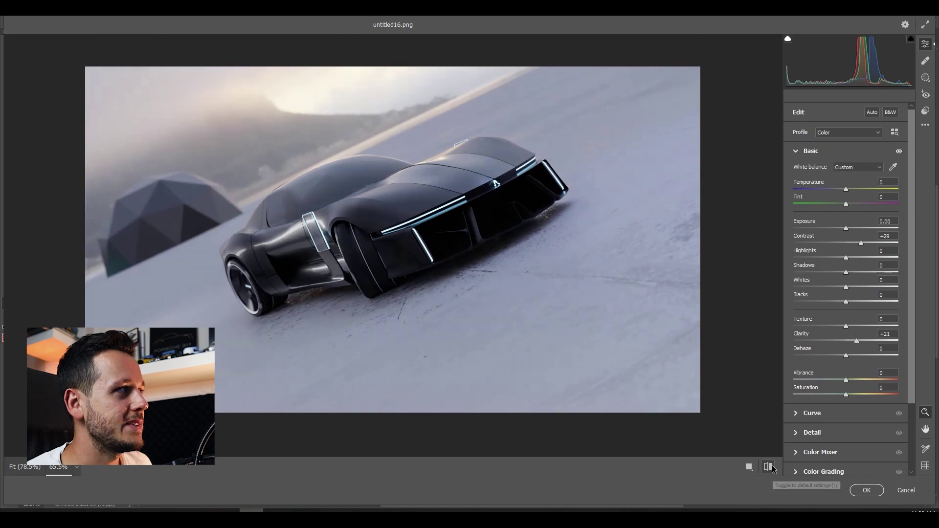
pyautogui.click(772, 467)
pyautogui.click(772, 468)
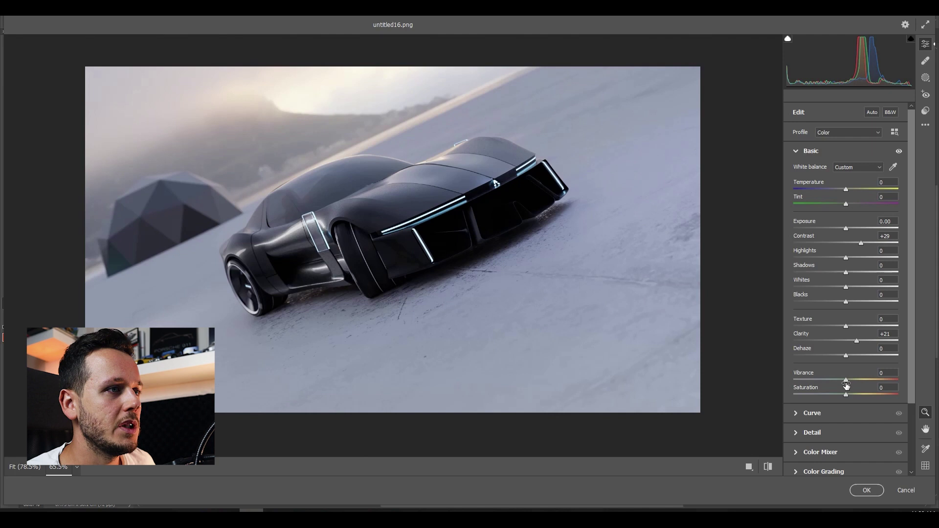
# Add Vibrance +20, Dehaze +10, Highlights +14 and Shadows -5 in the Basic panel.
pyautogui.moveTo(847, 381); pyautogui.dragTo(855, 380)
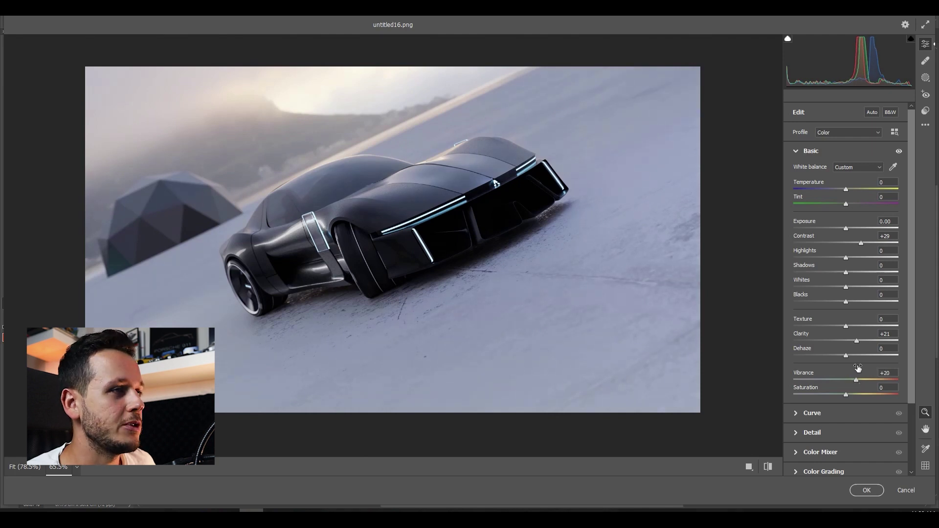
pyautogui.moveTo(847, 356); pyautogui.dragTo(852, 357)
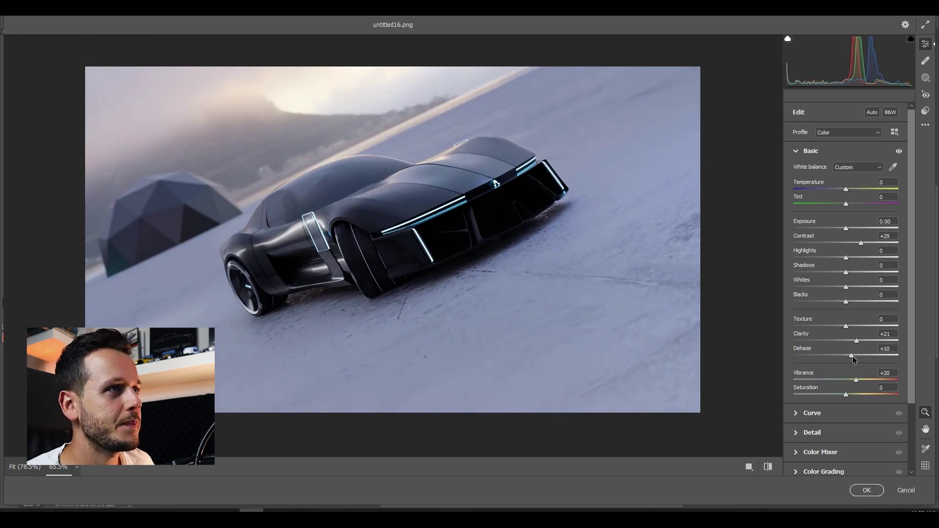
pyautogui.moveTo(846, 272); pyautogui.dragTo(853, 258)
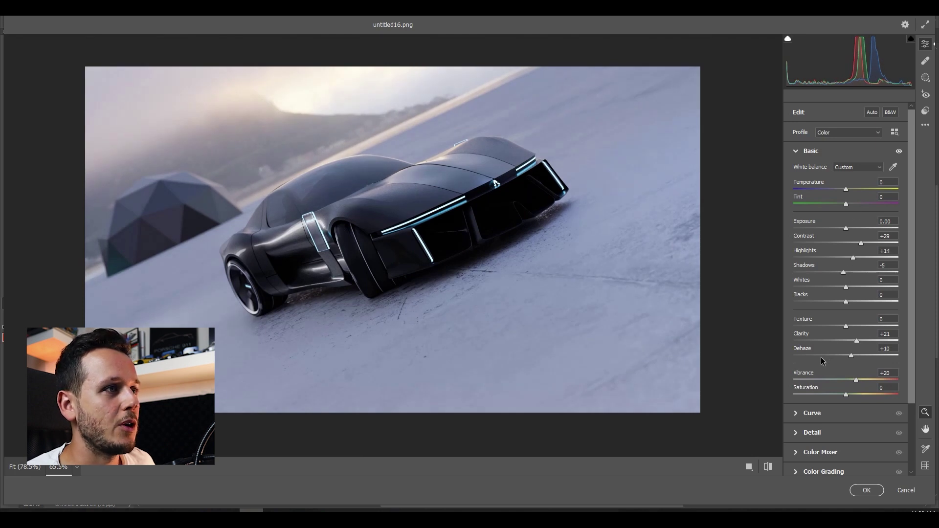
pyautogui.scroll(-1, 382, 200)
pyautogui.scroll(-2, 382, 200)
pyautogui.scroll(4, 383, 200)
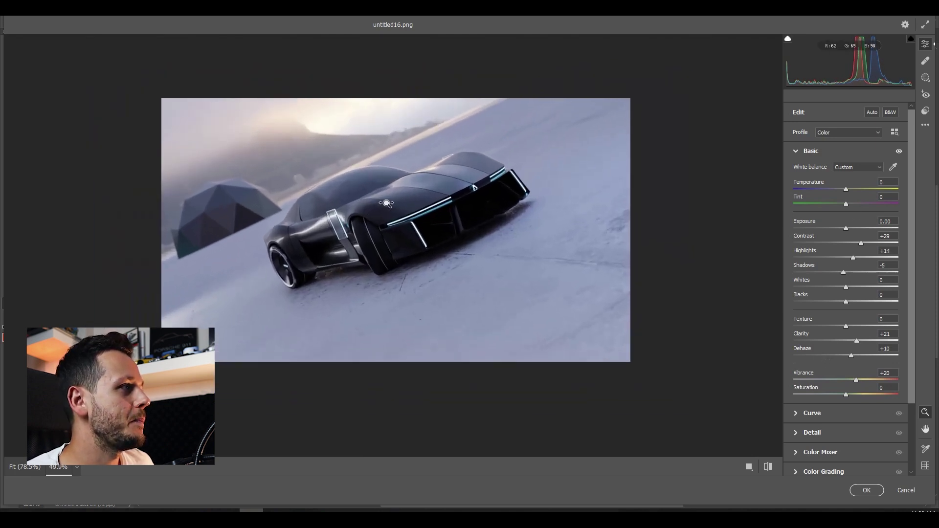
# Check the full grade against the original and end on the edited view.
pyautogui.click(768, 467)
pyautogui.click(768, 467)
pyautogui.click(768, 467)
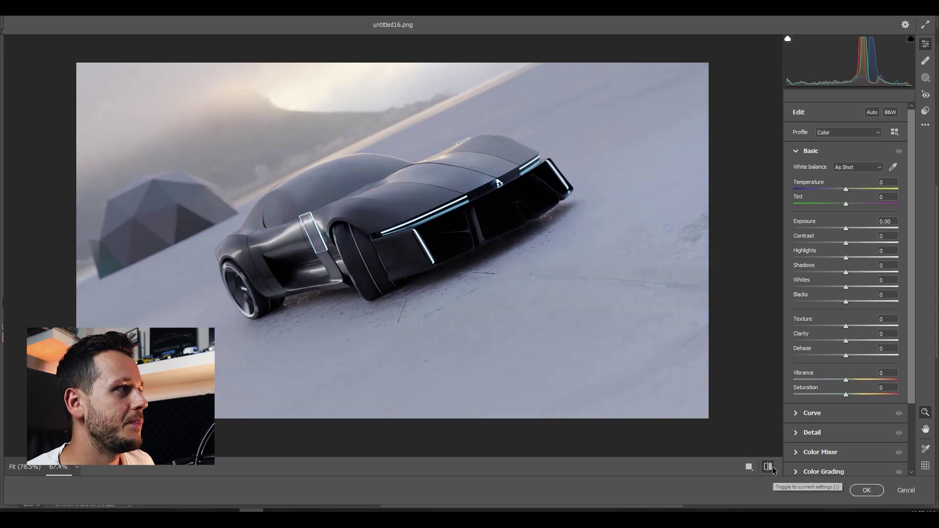
pyautogui.click(768, 467)
# Apply the Camera Raw grade and paste it into untitled13.png as Layer 1.
pyautogui.click(871, 491)
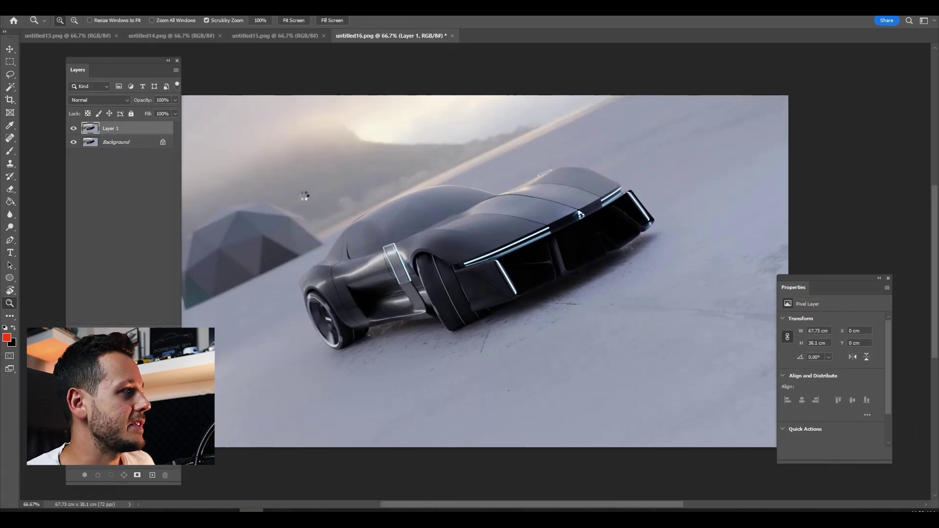
pyautogui.click(98, 35)
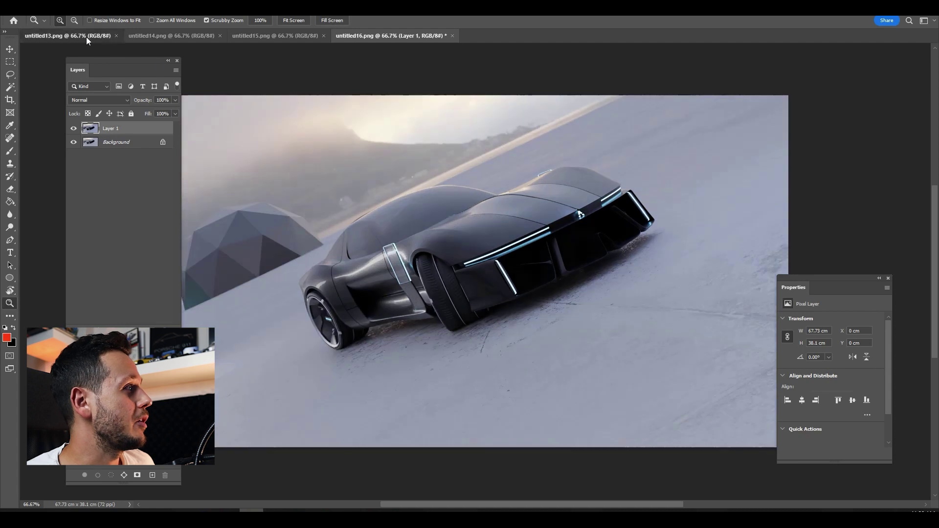
pyautogui.hotkey('ctrl', 'v')
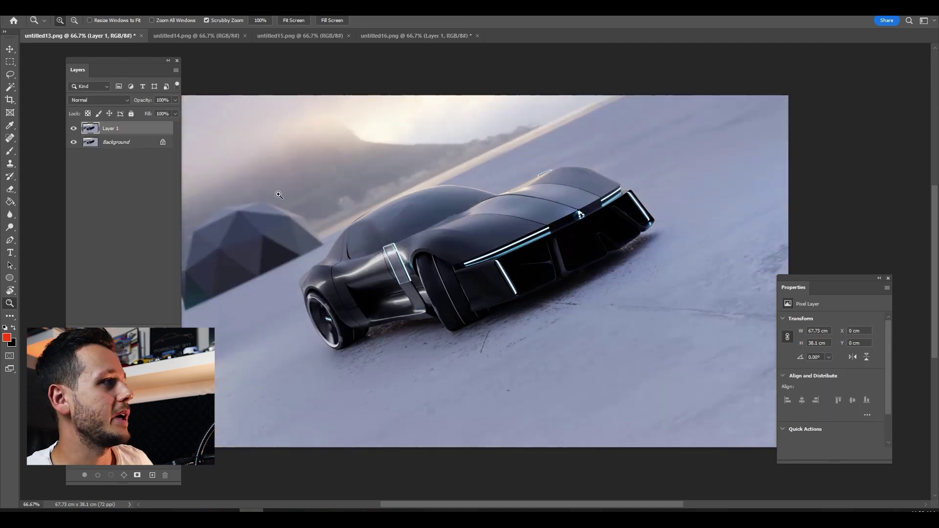
pyautogui.moveTo(134, 72); pyautogui.dragTo(90, 75)
# Toggle Layer 1's visibility repeatedly to compare the graded render with the original, ending visible.
pyautogui.click(30, 133)
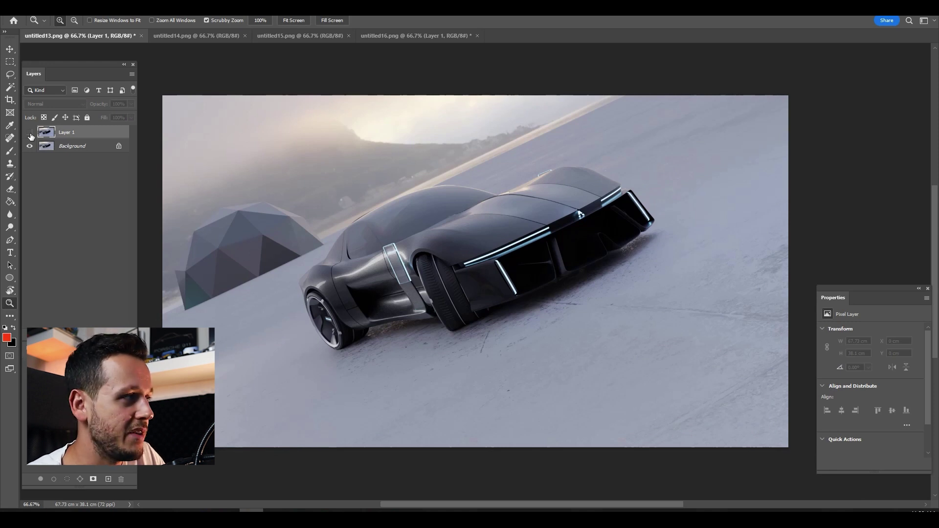
pyautogui.click(30, 134)
pyautogui.click(31, 134)
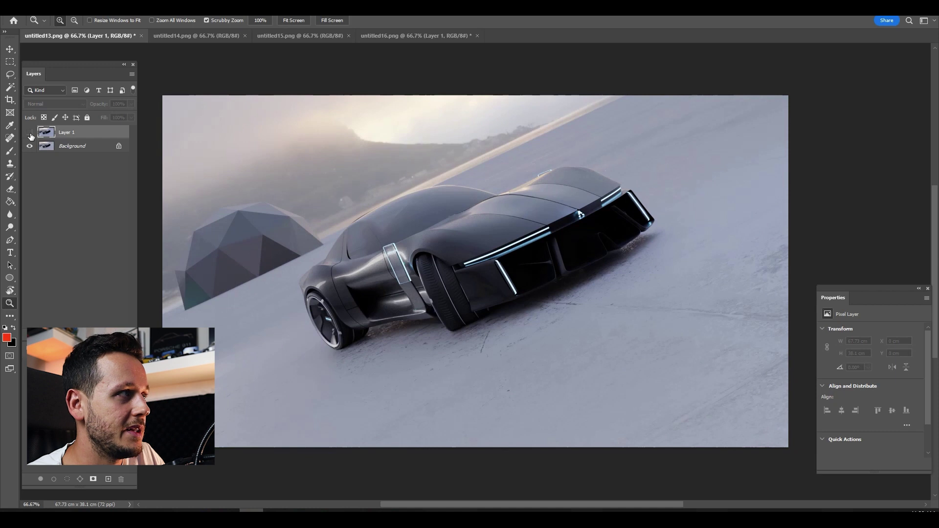
pyautogui.click(30, 134)
pyautogui.click(31, 134)
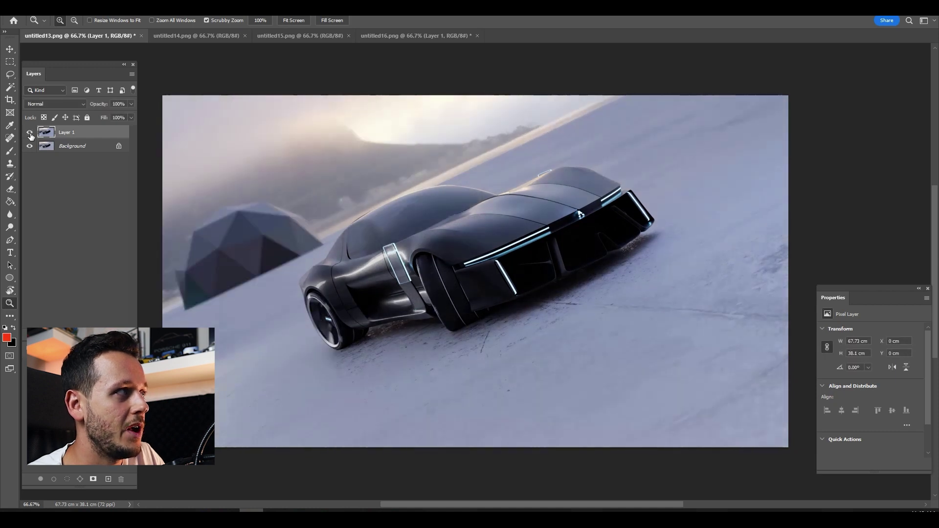
pyautogui.click(31, 134)
pyautogui.click(30, 134)
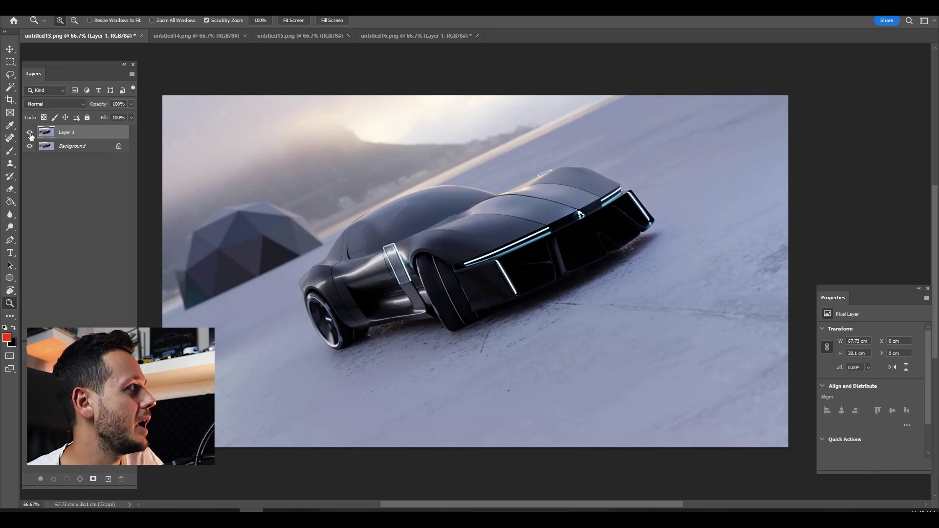
pyautogui.click(31, 134)
pyautogui.click(31, 134)
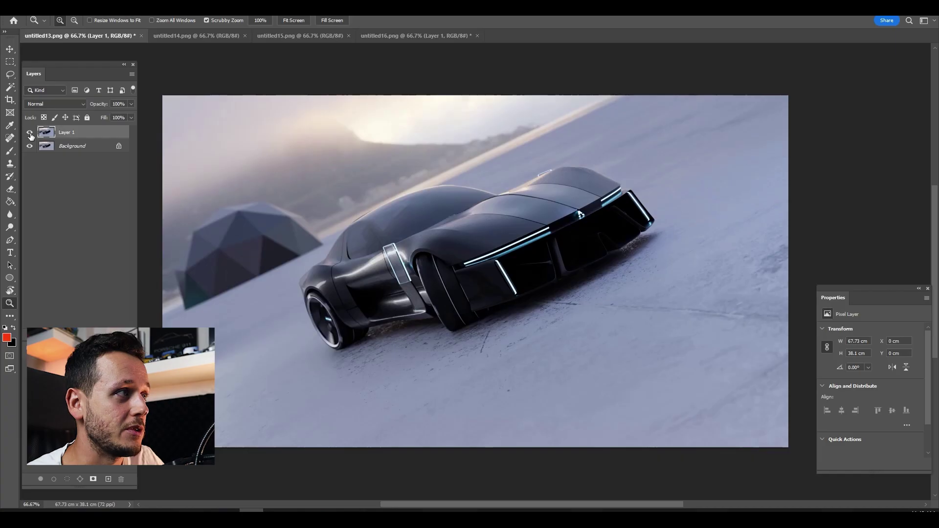